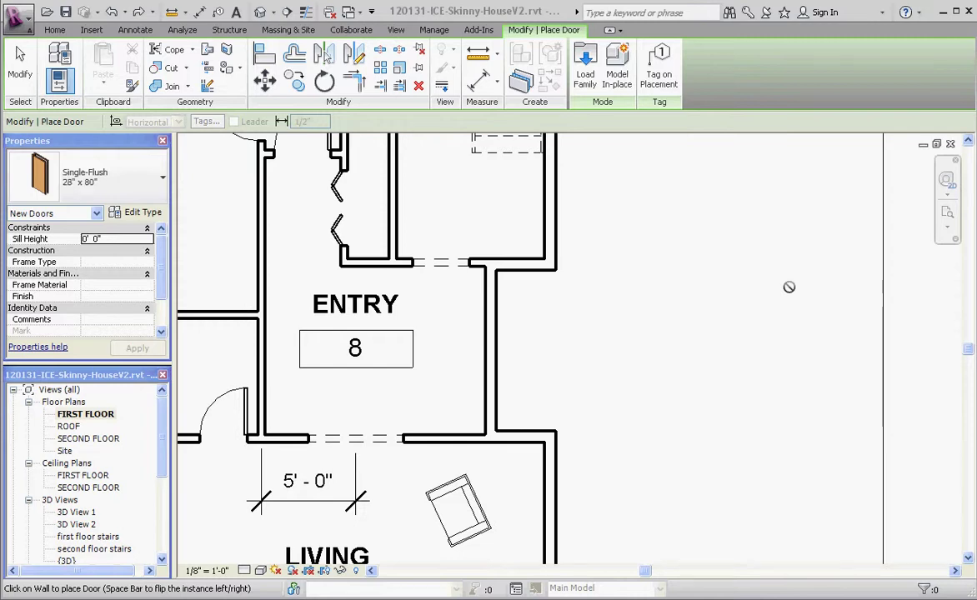
# - Zoom the FIRST FLOOR plan to the Entry and cancel the pending door placement
pyautogui.scroll(-2, 553, 329)
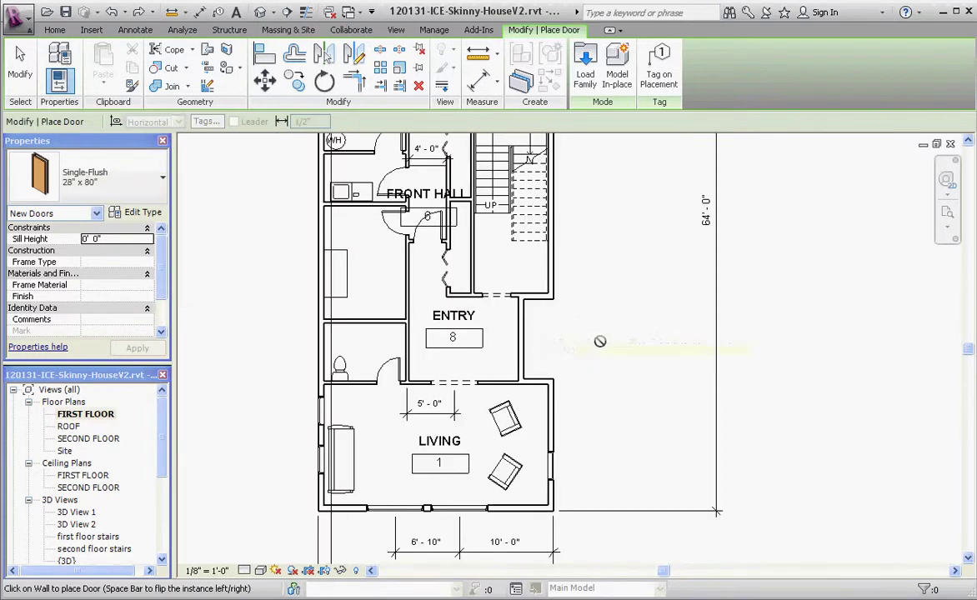
pyautogui.scroll(-1, 599, 350)
pyautogui.scroll(1, 602, 292)
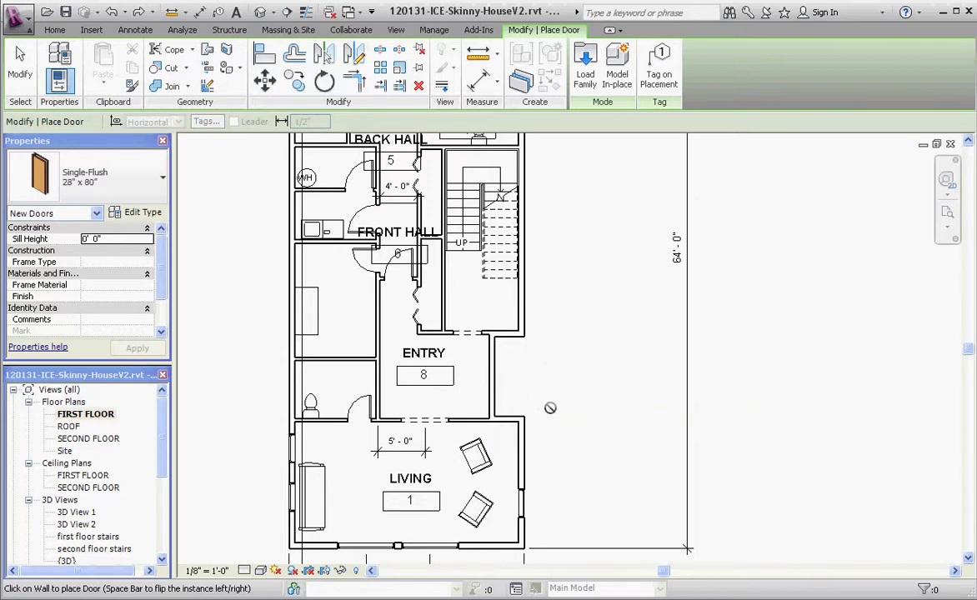
pyautogui.press('Escape')
pyautogui.press('Escape')
# - Make the short exterior wall's 9'-1 1/8" dimension permanent and move it right of the plan
pyautogui.scroll(2, 506, 376)
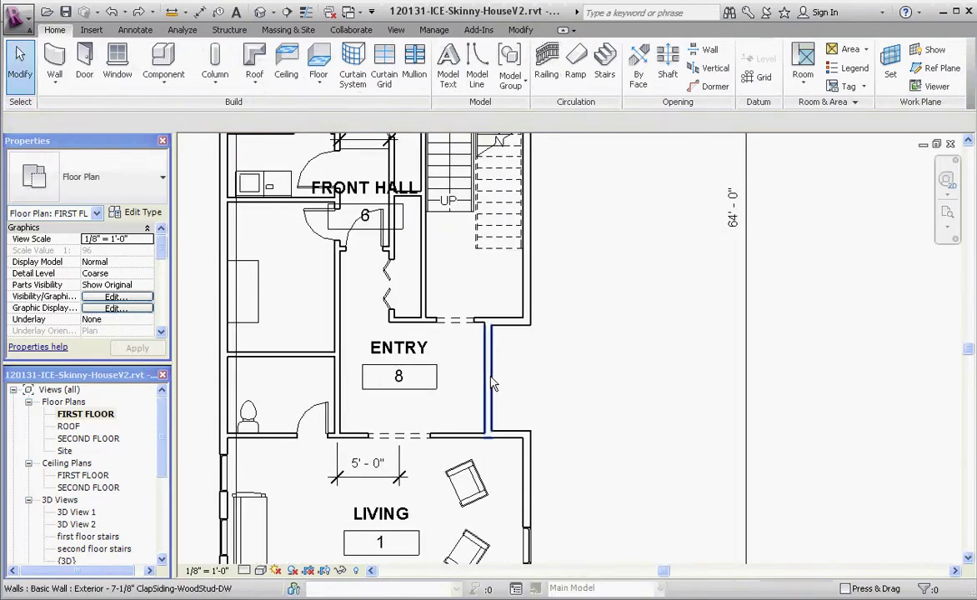
pyautogui.click(492, 379)
pyautogui.scroll(2, 509, 498)
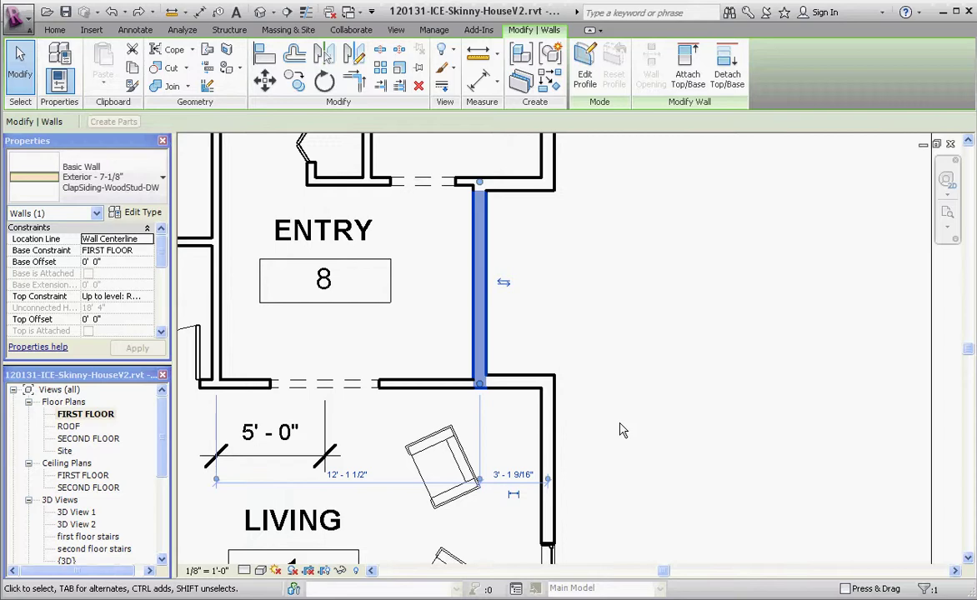
pyautogui.click(587, 393)
pyautogui.scroll(-2, 577, 340)
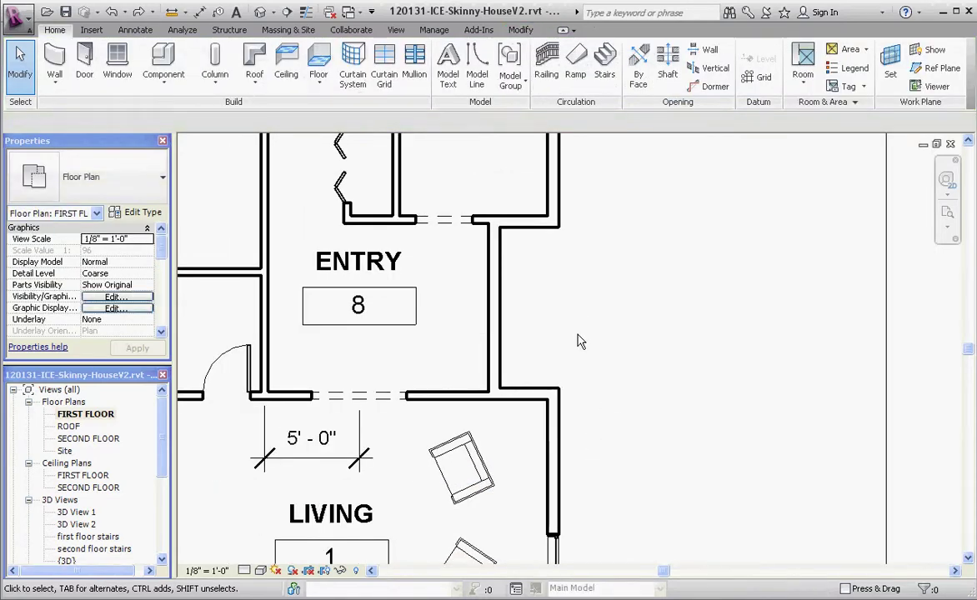
pyautogui.scroll(-1, 508, 364)
pyautogui.scroll(2, 519, 364)
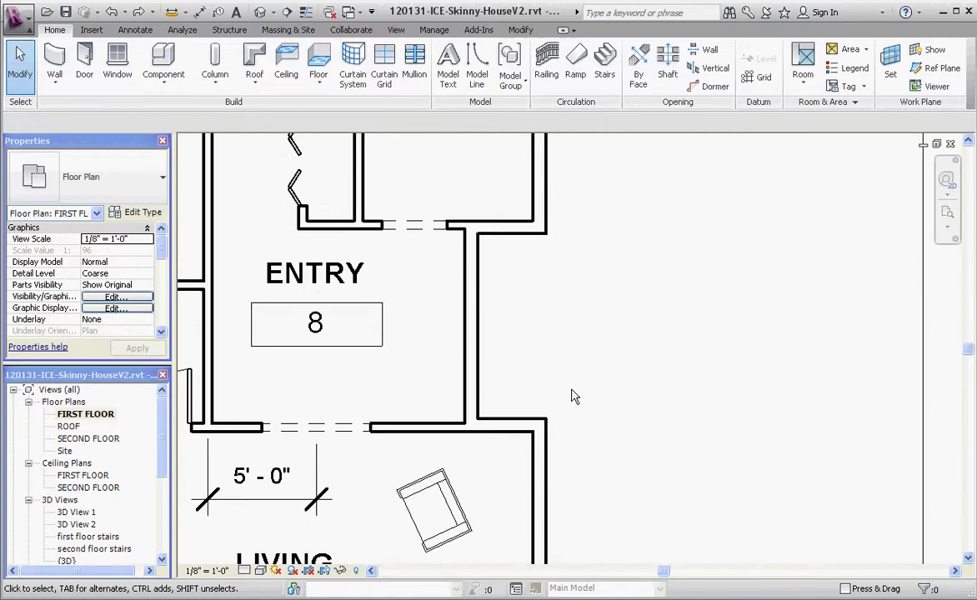
pyautogui.click(510, 422)
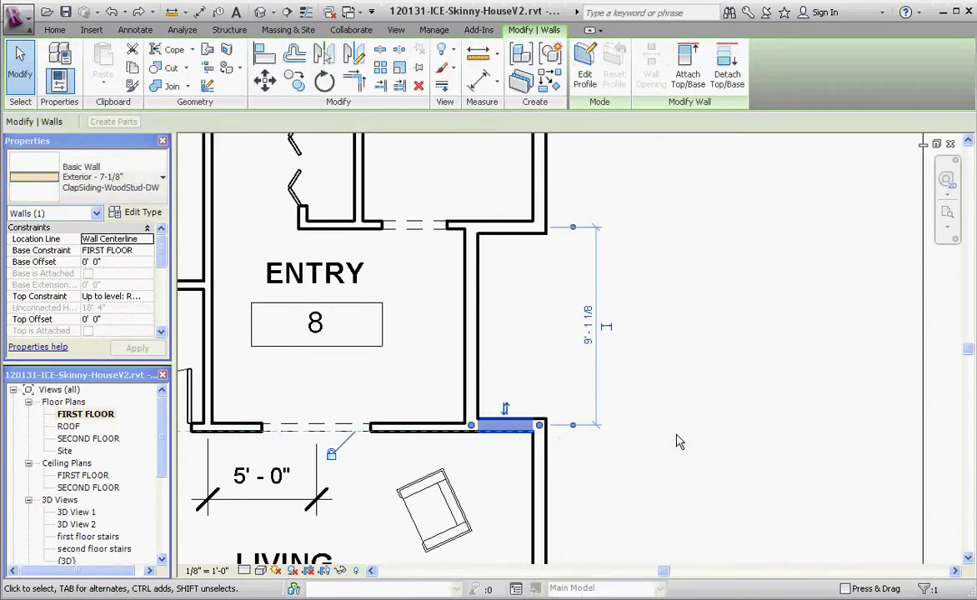
pyautogui.click(606, 326)
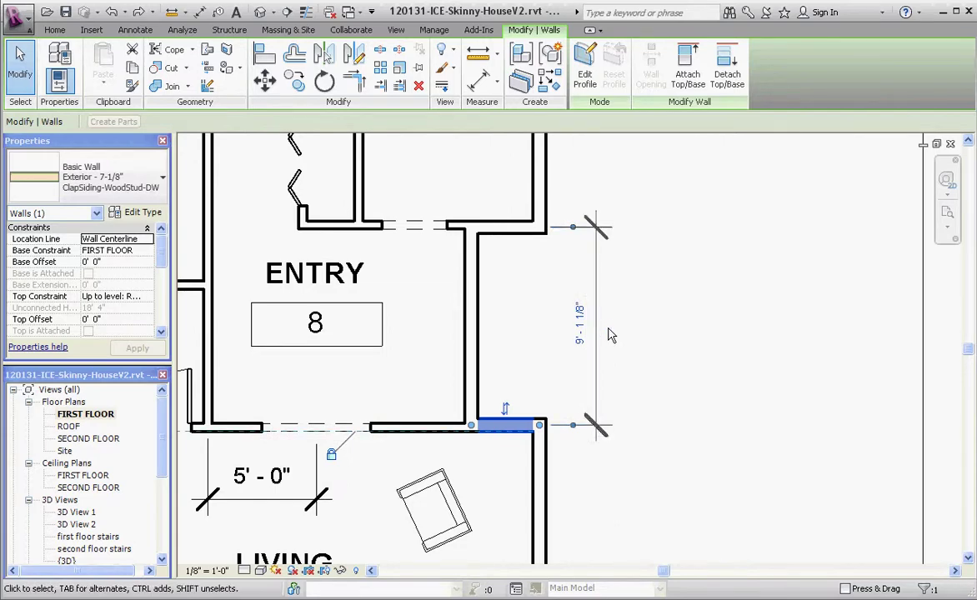
pyautogui.click(630, 371)
pyautogui.click(595, 348)
pyautogui.moveTo(595, 348); pyautogui.dragTo(845, 379)
# - Move the 9'-1 1/8" dimension's lower and upper witness lines onto the wall faces
pyautogui.click(741, 463)
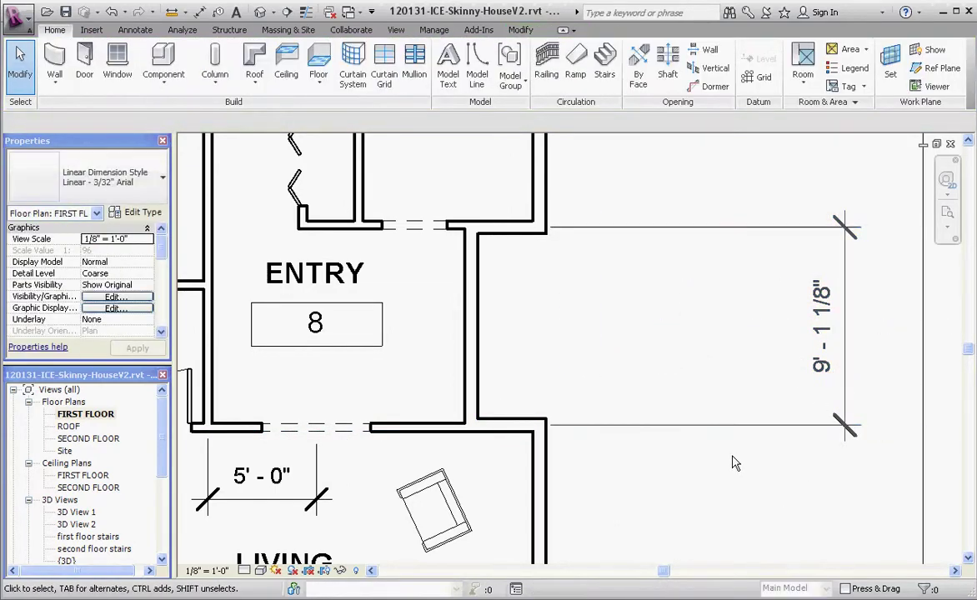
pyautogui.click(671, 428)
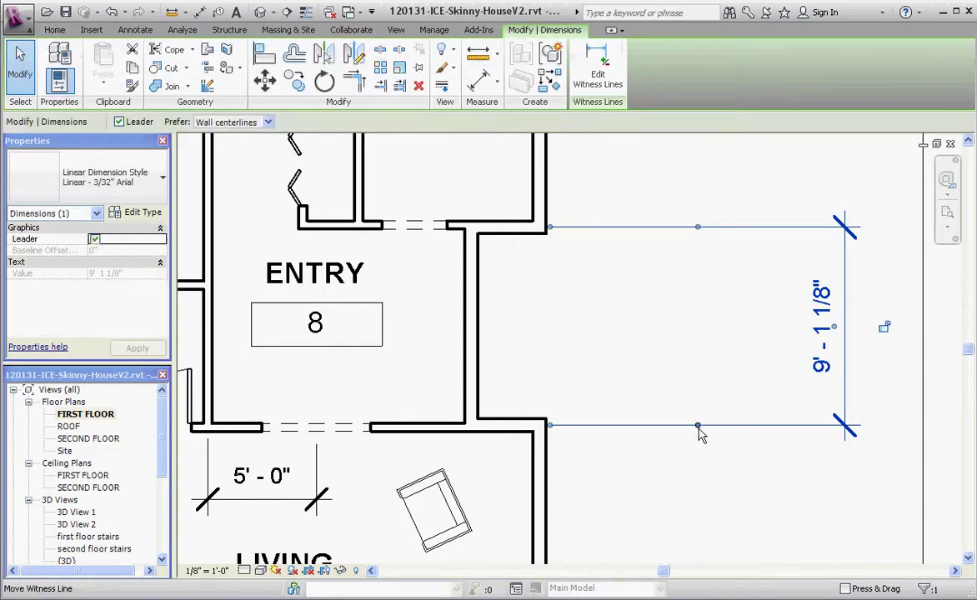
pyautogui.moveTo(697, 430); pyautogui.dragTo(697, 436)
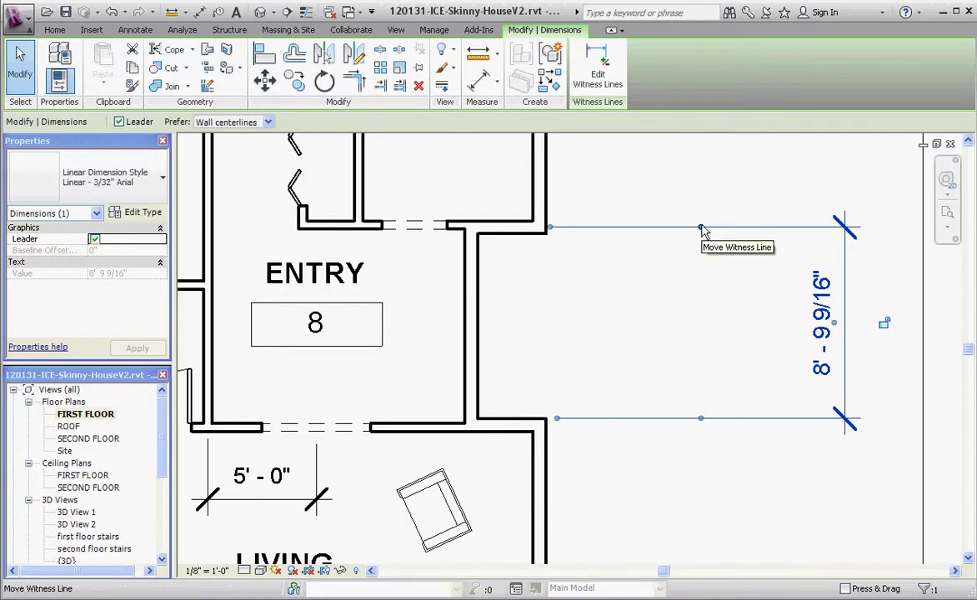
pyautogui.moveTo(702, 231); pyautogui.dragTo(517, 240)
pyautogui.press('Escape')
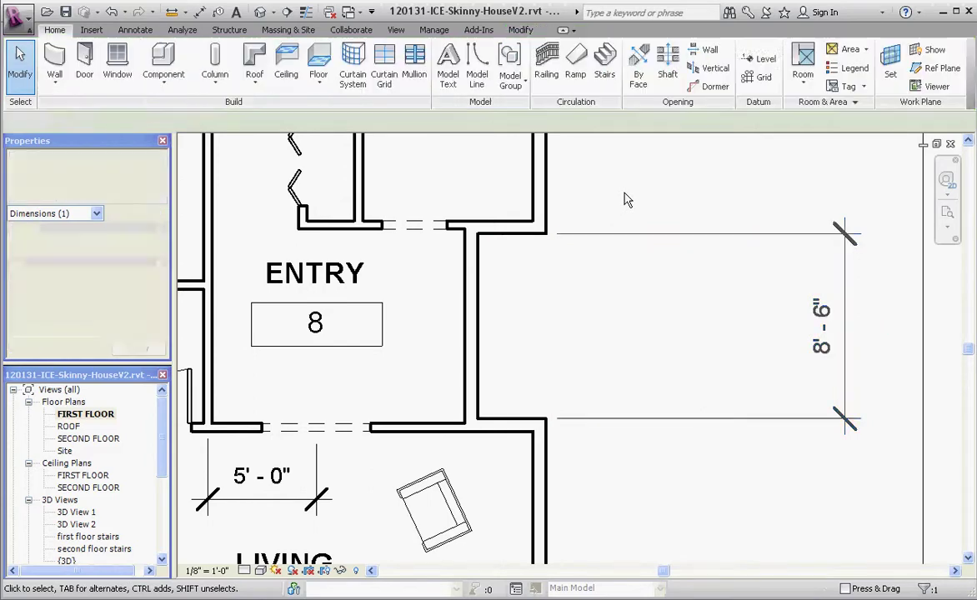
# - Shift the short exterior wall so the entry bay dimension reads 9'-0"
pyautogui.click(504, 427)
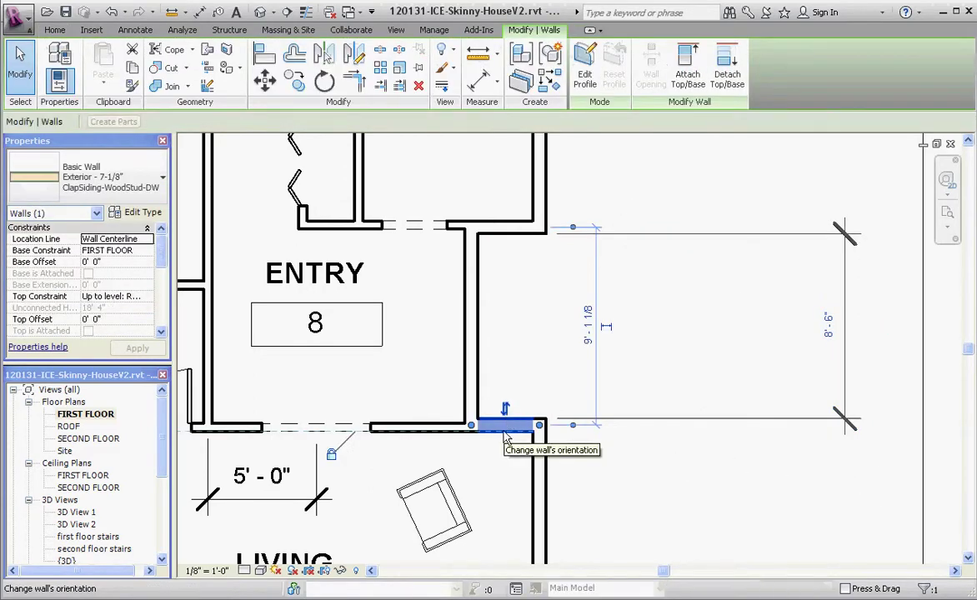
pyautogui.moveTo(502, 446); pyautogui.dragTo(628, 466)
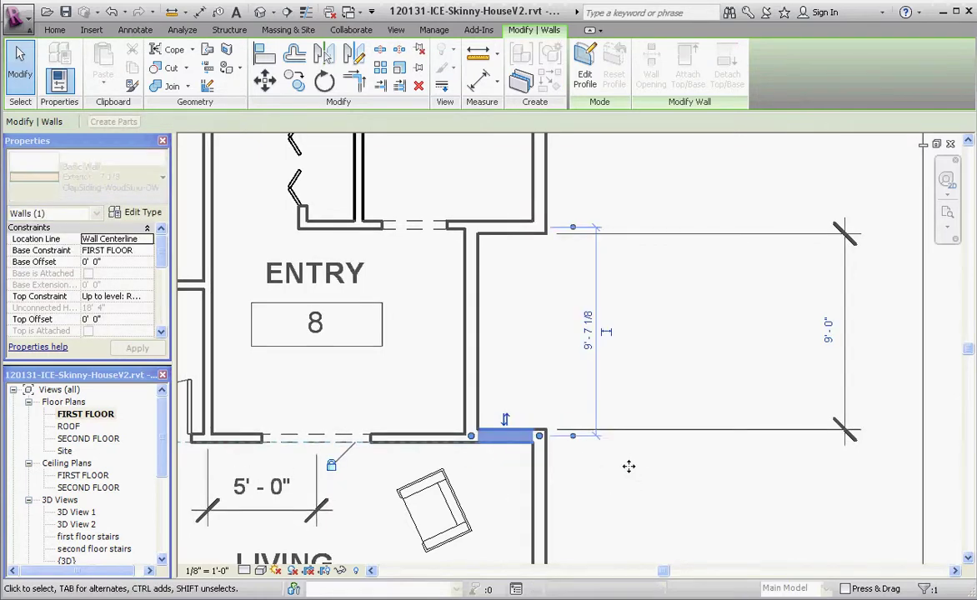
pyautogui.click(651, 472)
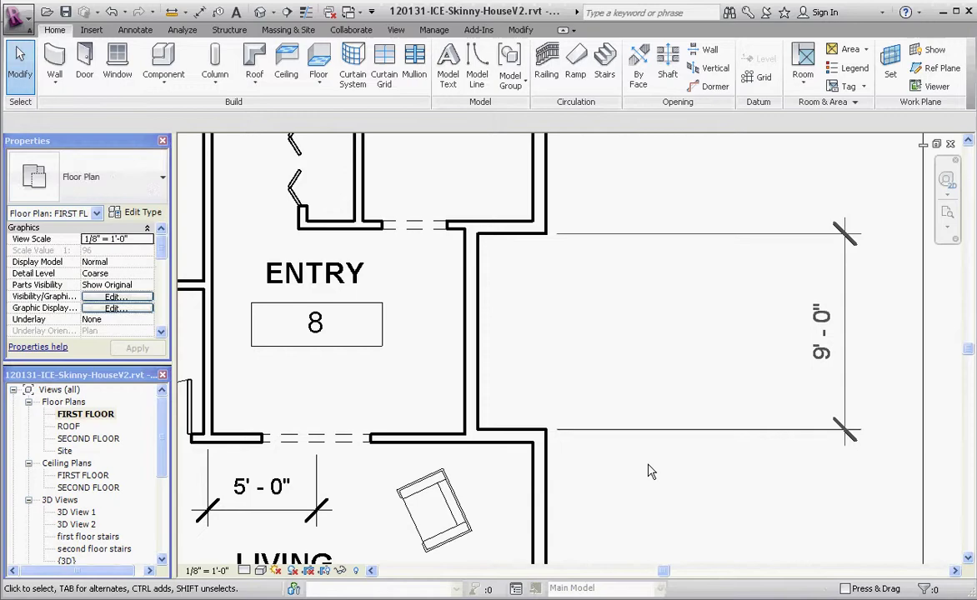
pyautogui.scroll(-1, 597, 469)
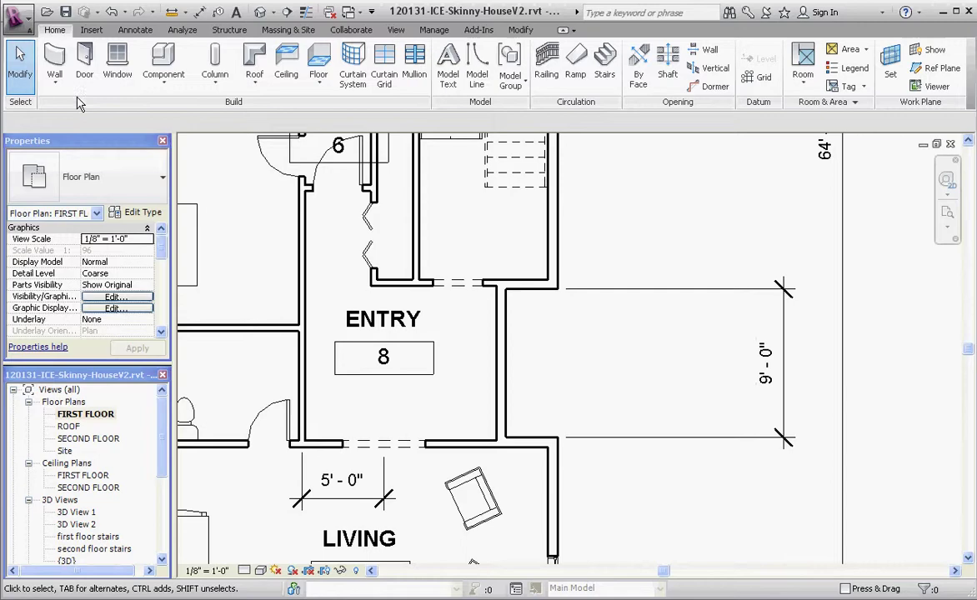
# - From the Doors library, compare Double-Panel 1, Double-Glass 1 and Double-Panel 2, choosing Double-Panel 2.rfa
pyautogui.click(84, 60)
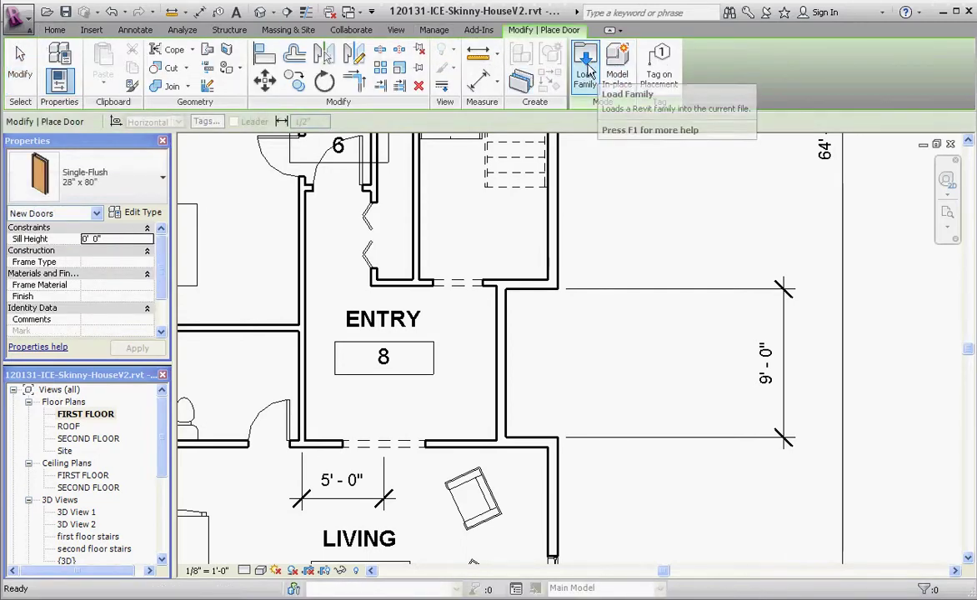
pyautogui.click(586, 66)
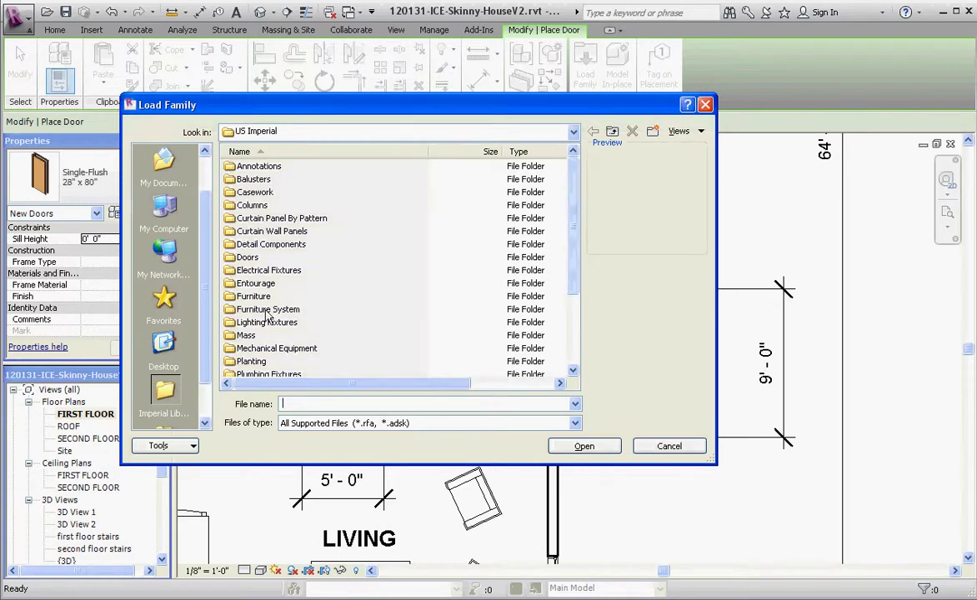
pyautogui.doubleClick(243, 257)
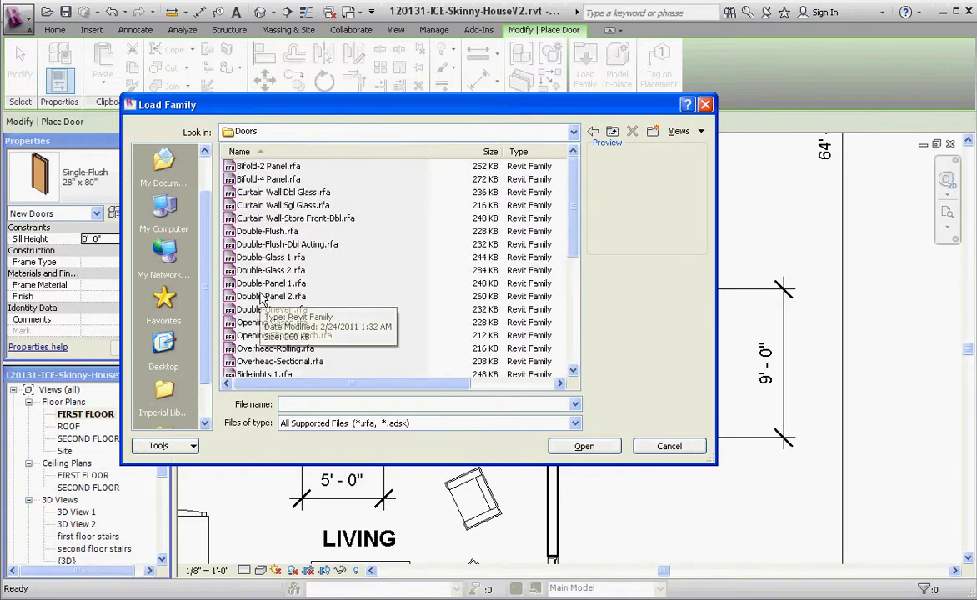
pyautogui.click(270, 284)
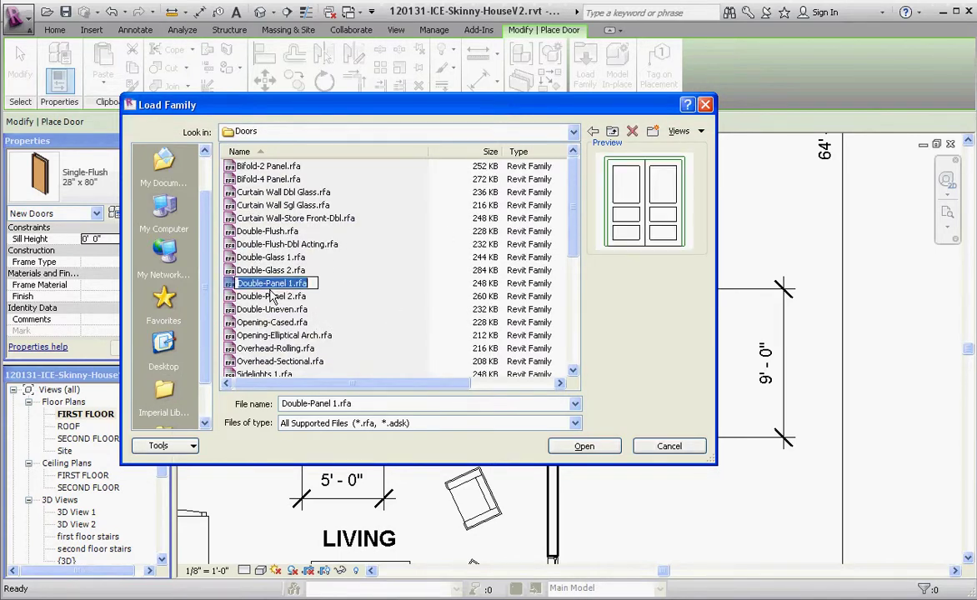
pyautogui.press('Down')
pyautogui.press('Up')
pyautogui.press('Up')
pyautogui.press('Up')
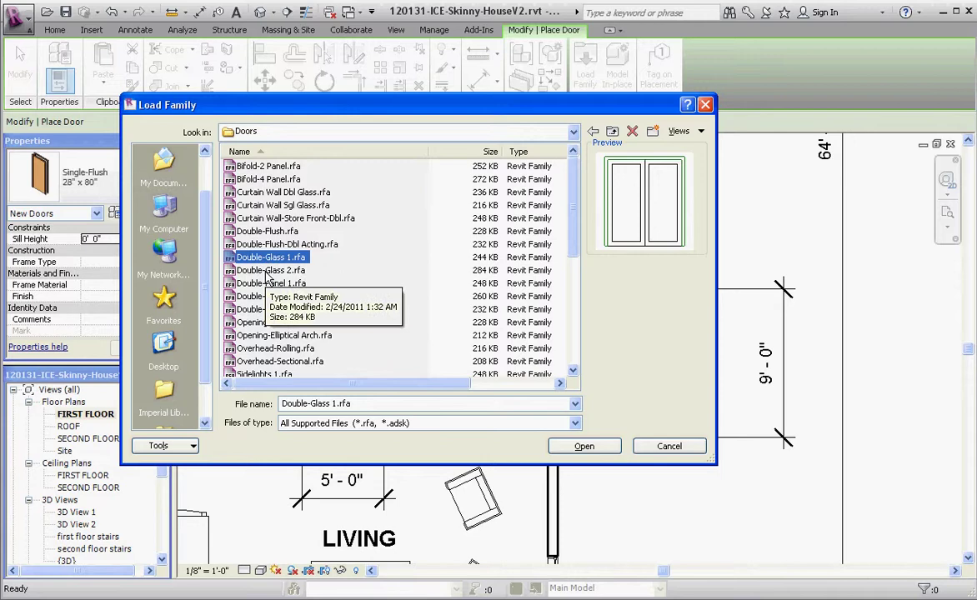
pyautogui.press('Down')
pyautogui.press('Down')
pyautogui.press('Down')
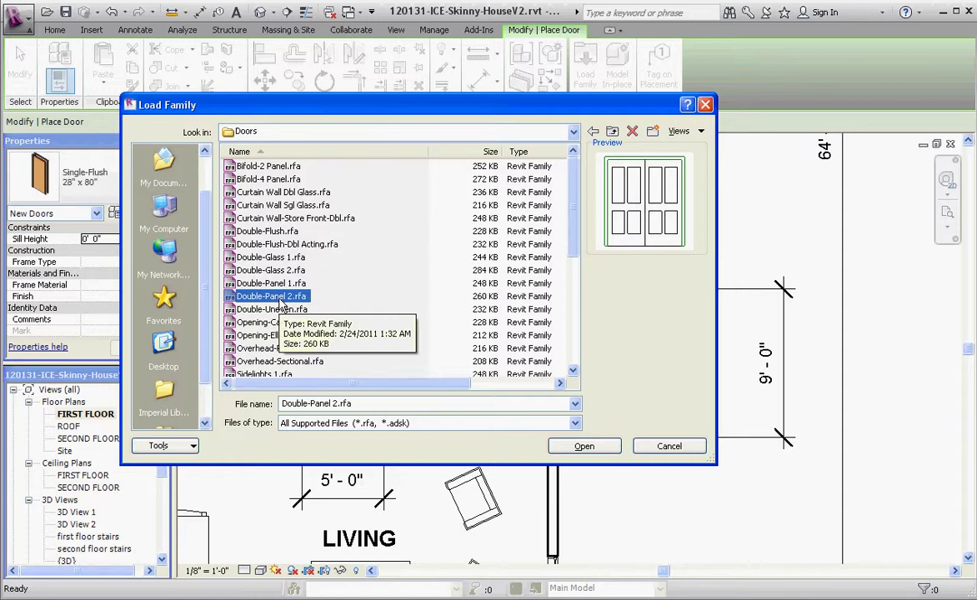
# - Load Double-Panel 2 and bring up its 72" x 84" size in the door type list
pyautogui.click(608, 447)
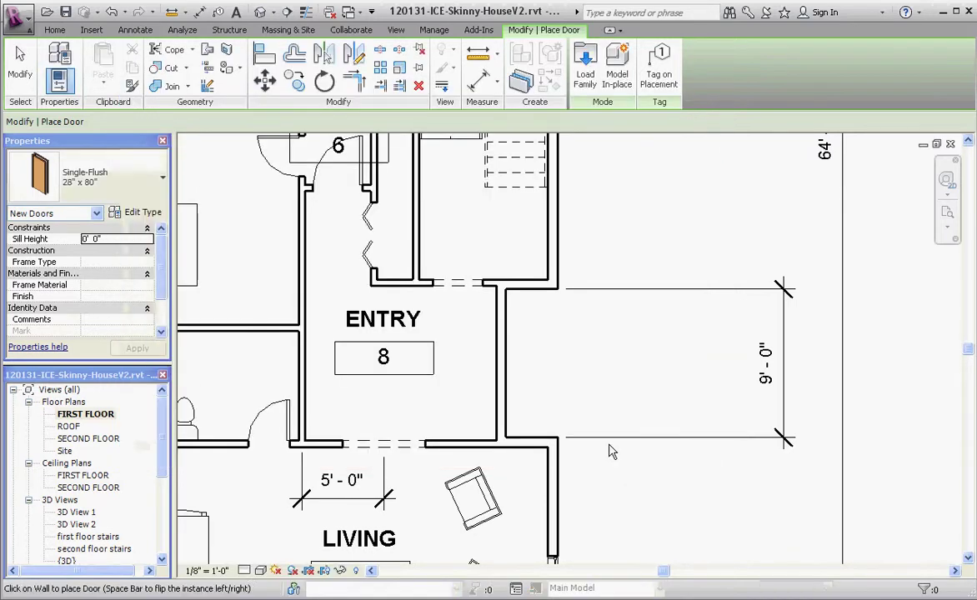
pyautogui.click(155, 176)
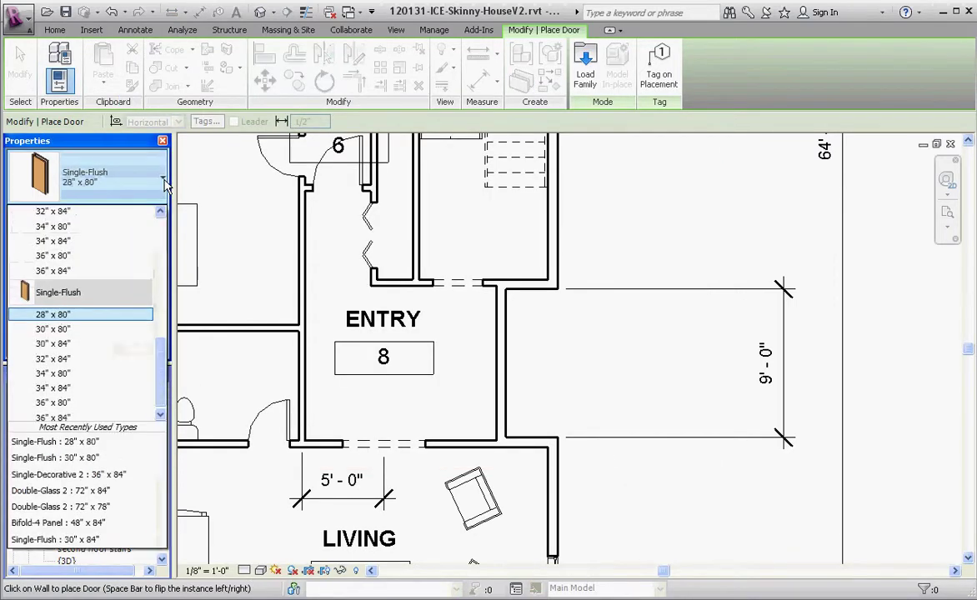
pyautogui.scroll(5, 162, 366)
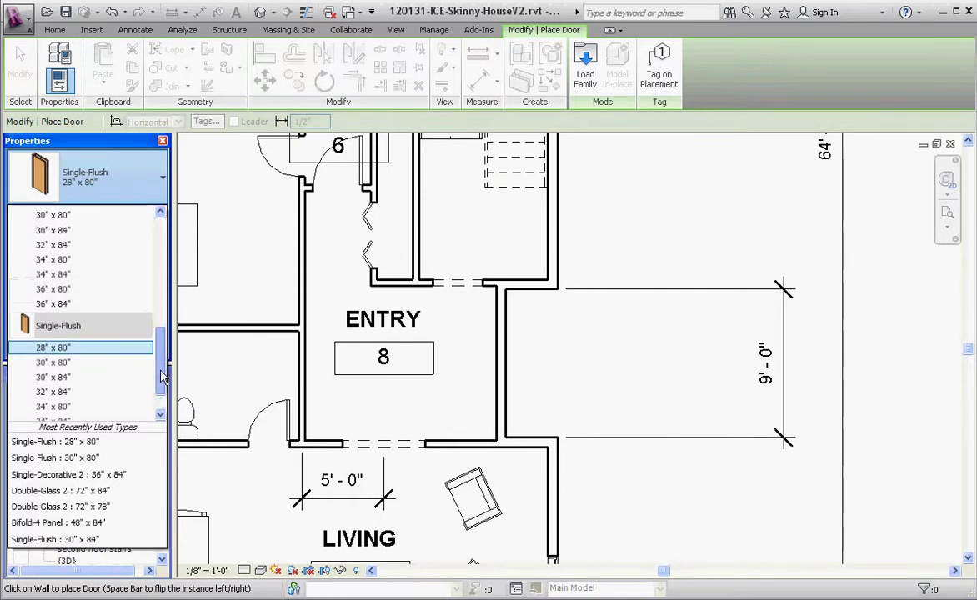
pyautogui.scroll(1, 164, 325)
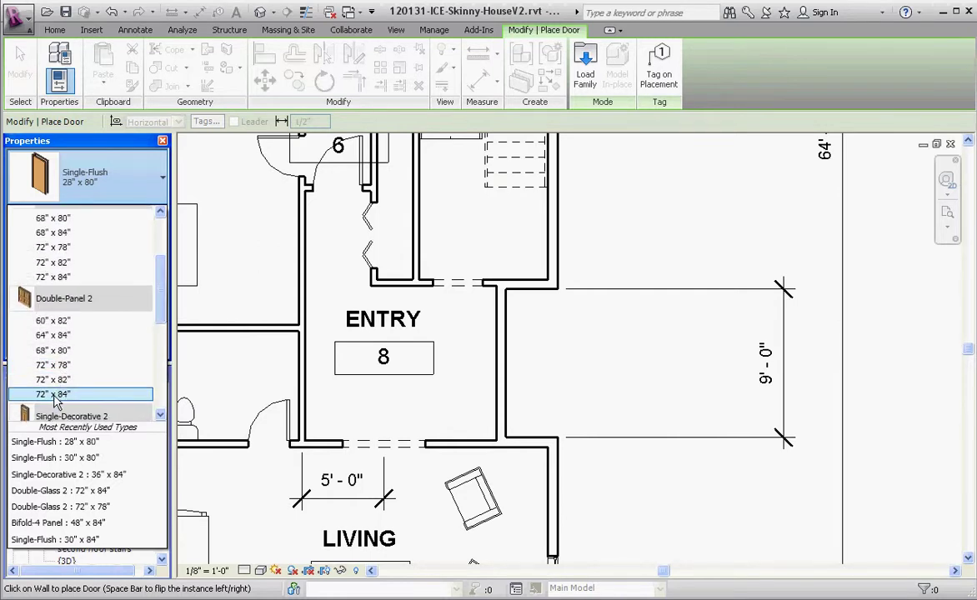
pyautogui.moveTo(57, 404)
# - Place a Double-Panel 2 72" x 84" door in the Entry's exterior wall
pyautogui.click(54, 395)
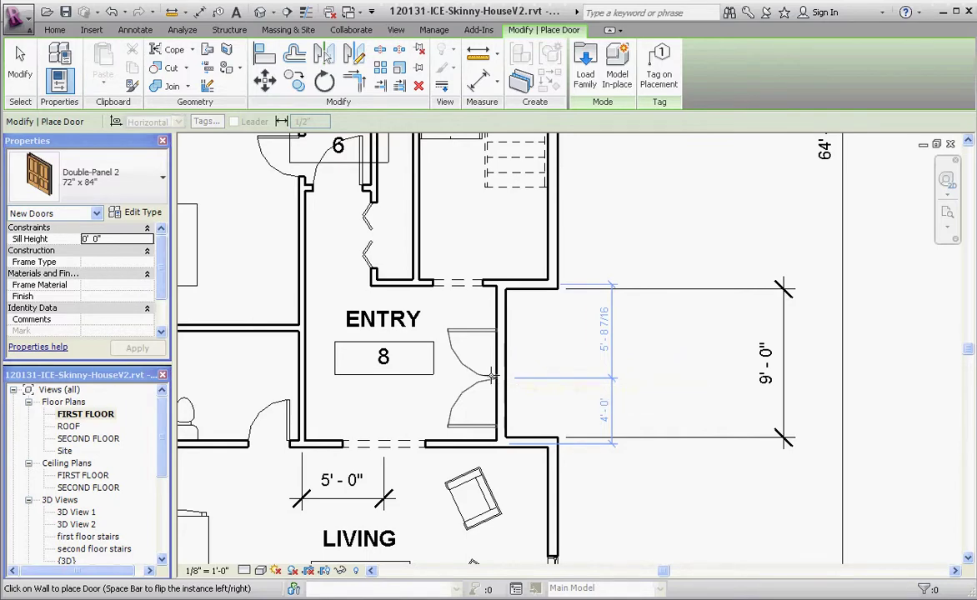
pyautogui.click(492, 377)
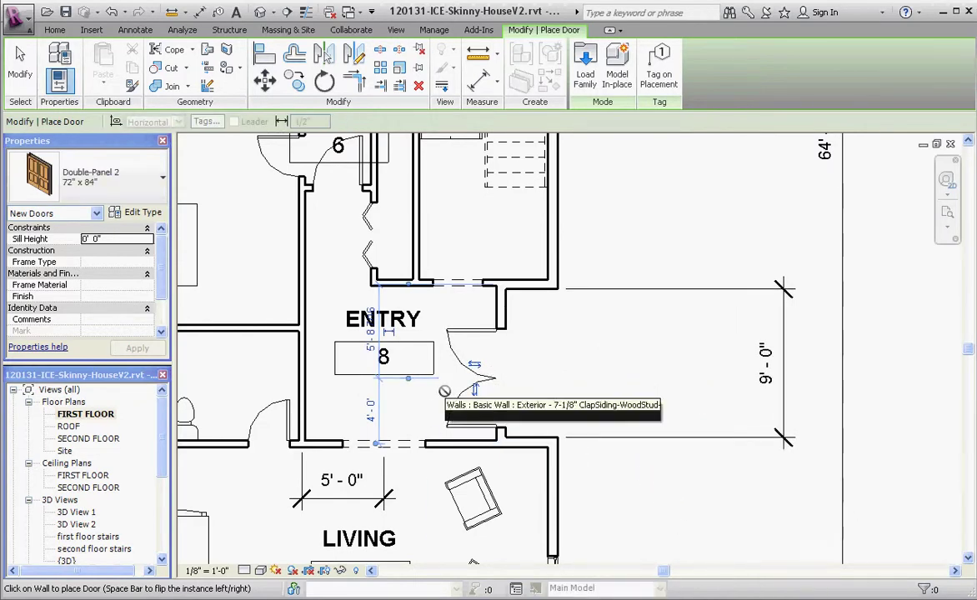
pyautogui.scroll(4, 397, 350)
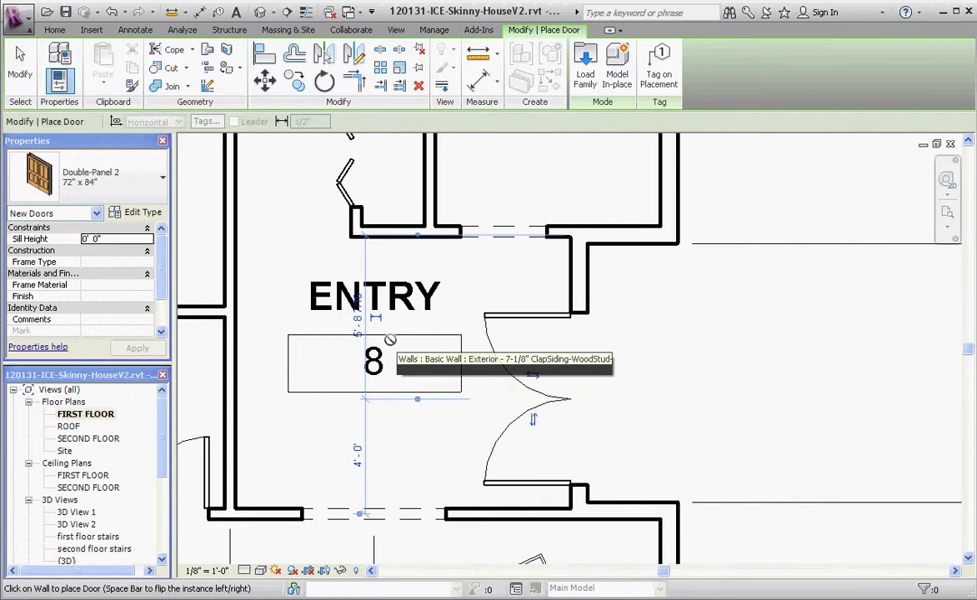
pyautogui.scroll(-3, 364, 308)
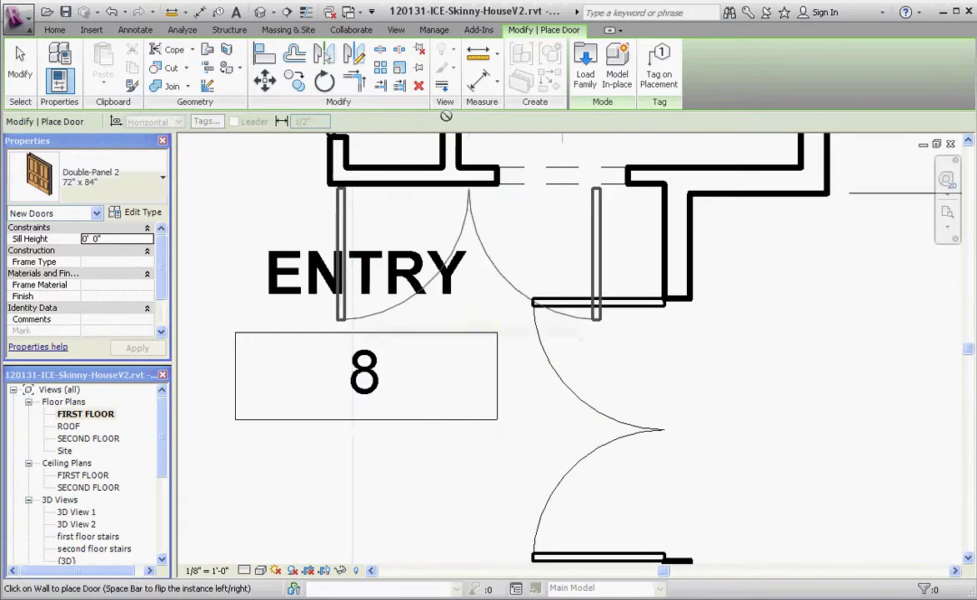
pyautogui.press('Escape')
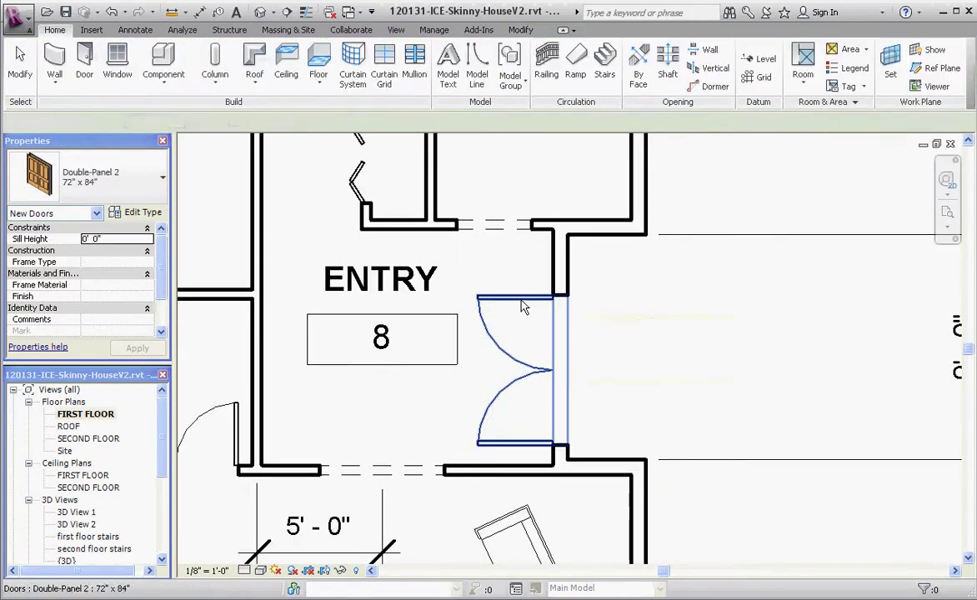
# - Make the door's 5'-8 7/16" / 4'-0" dimension permanent and move it right of the wall
pyautogui.click(519, 305)
pyautogui.click(421, 302)
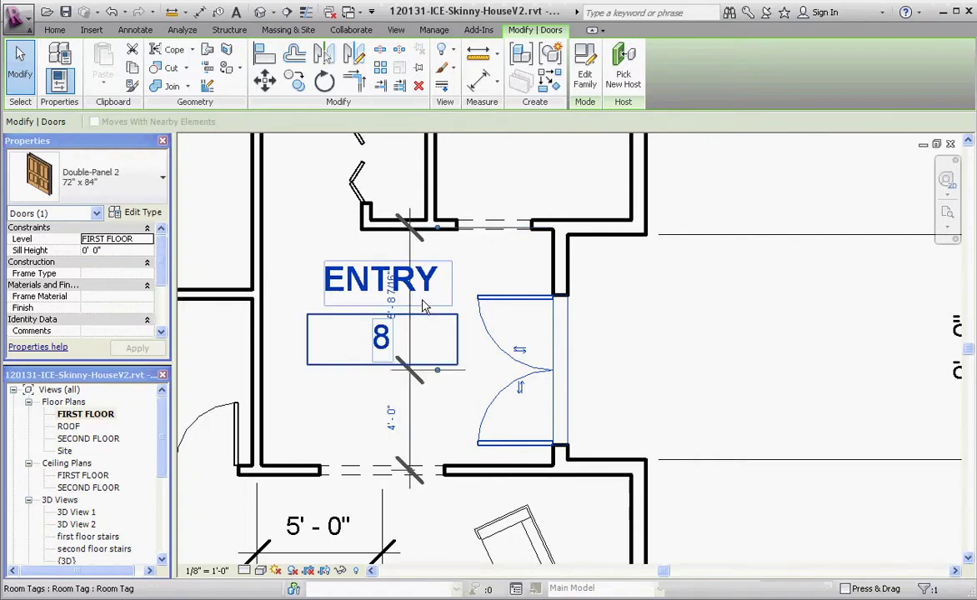
pyautogui.press('Escape')
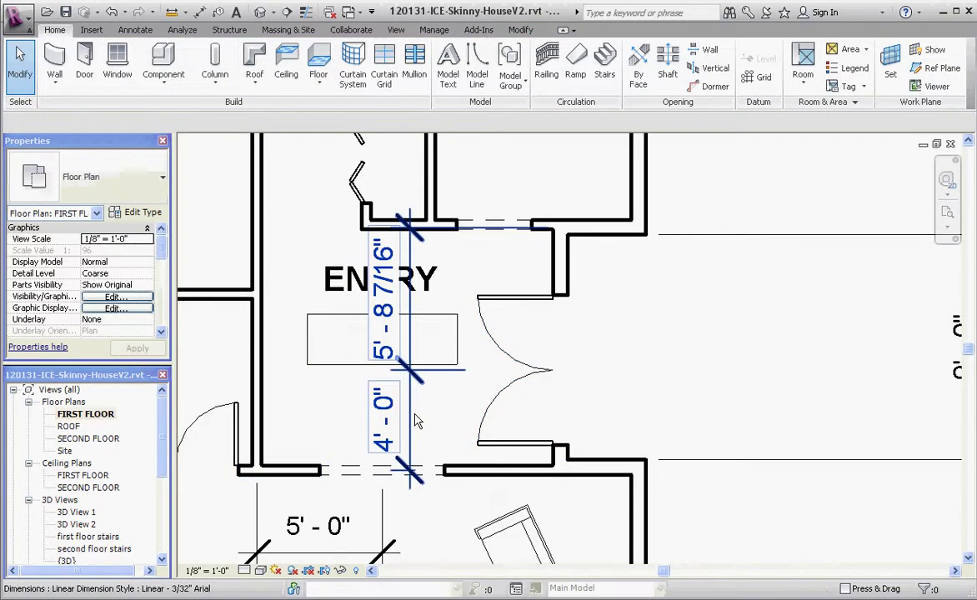
pyautogui.click(414, 408)
pyautogui.moveTo(414, 408); pyautogui.dragTo(845, 417)
# - Pull the door dimension's bottom witness line toward the lower wall of the bay
pyautogui.press('Escape')
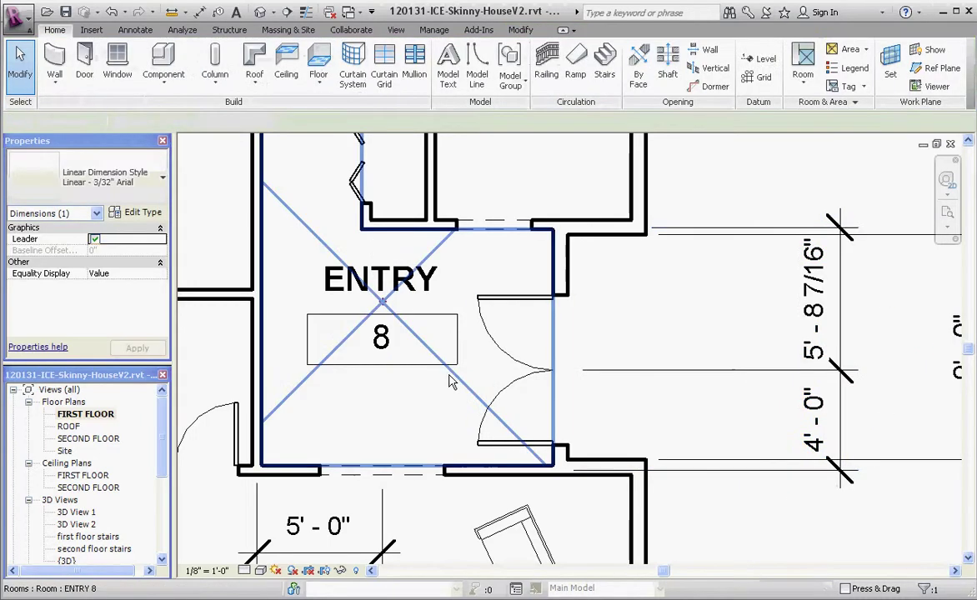
pyautogui.scroll(-2, 667, 446)
pyautogui.scroll(2, 667, 417)
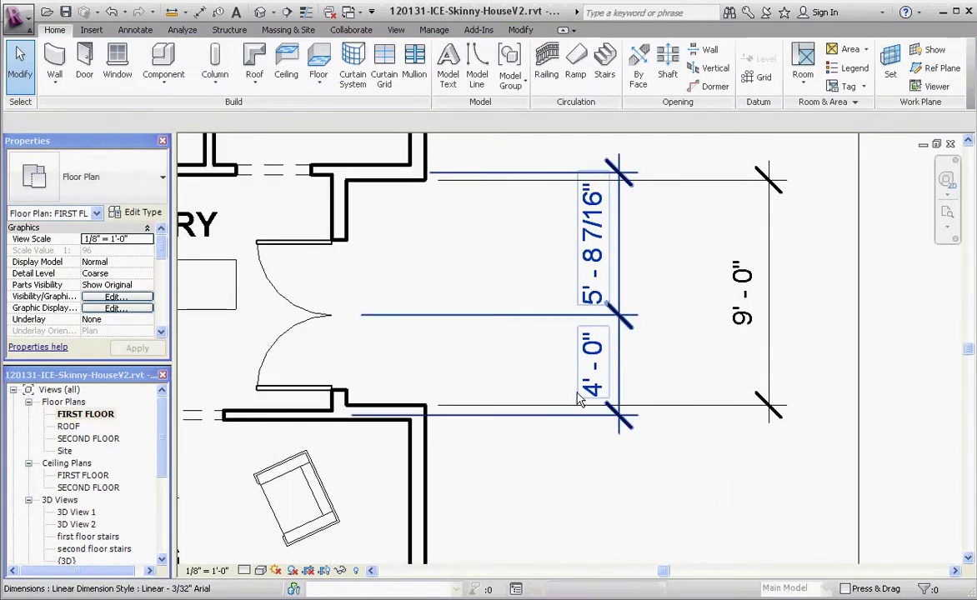
pyautogui.click(639, 397)
pyautogui.moveTo(525, 416); pyautogui.dragTo(530, 438)
pyautogui.click(538, 437)
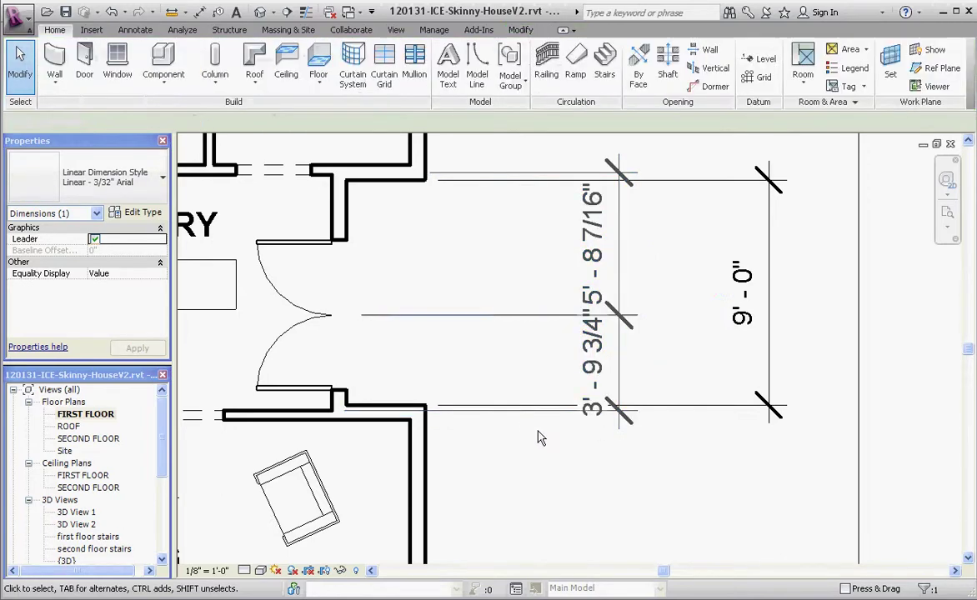
pyautogui.moveTo(552, 487); pyautogui.dragTo(538, 546, button='middle')
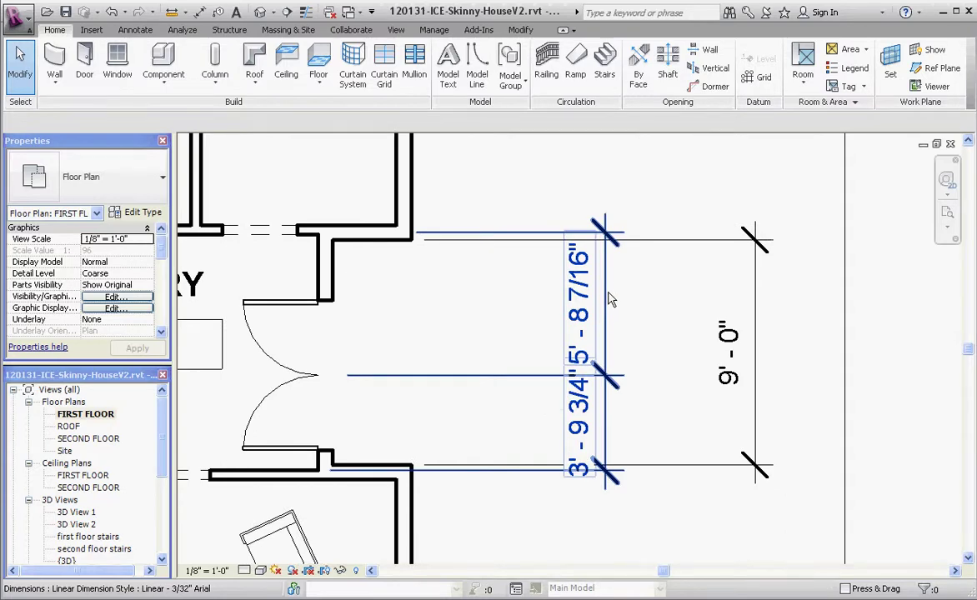
# - Snap the top and bottom witness lines to the walls, reading 5'-4 7/8" and 3'-7 1/8"
pyautogui.click(609, 300)
pyautogui.moveTo(514, 240); pyautogui.dragTo(514, 233)
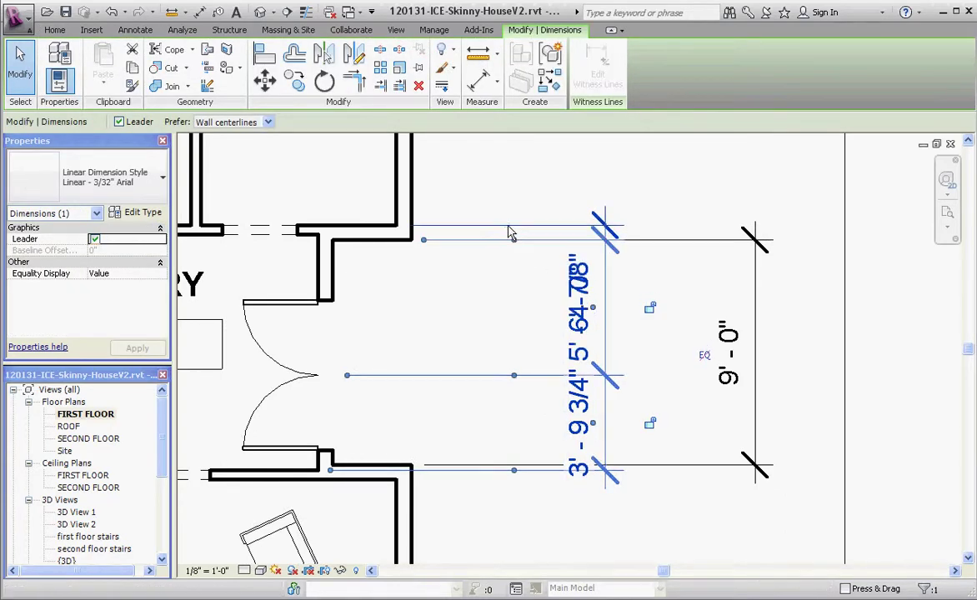
pyautogui.moveTo(511, 233); pyautogui.dragTo(510, 247)
pyautogui.click(526, 531)
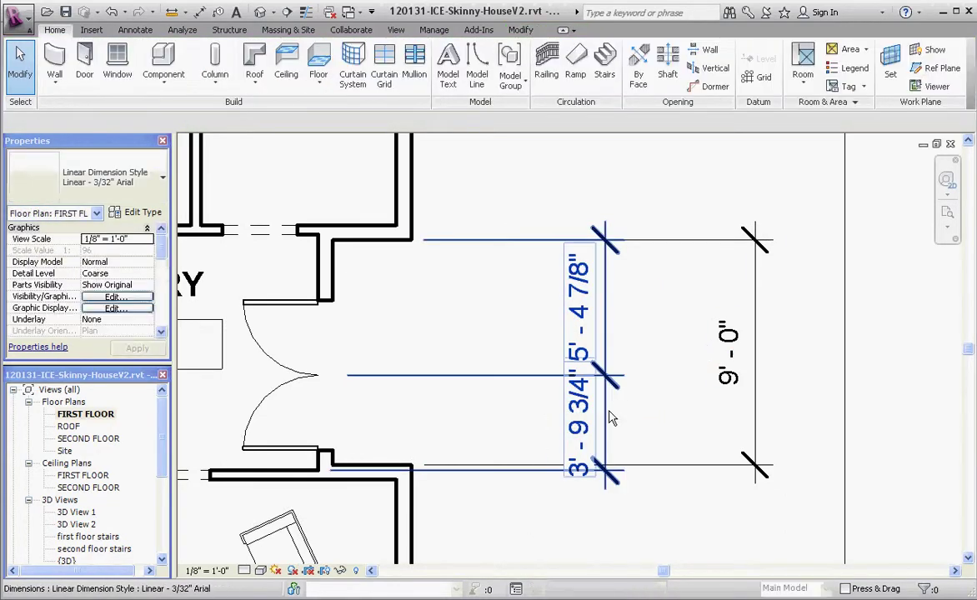
pyautogui.click(557, 388)
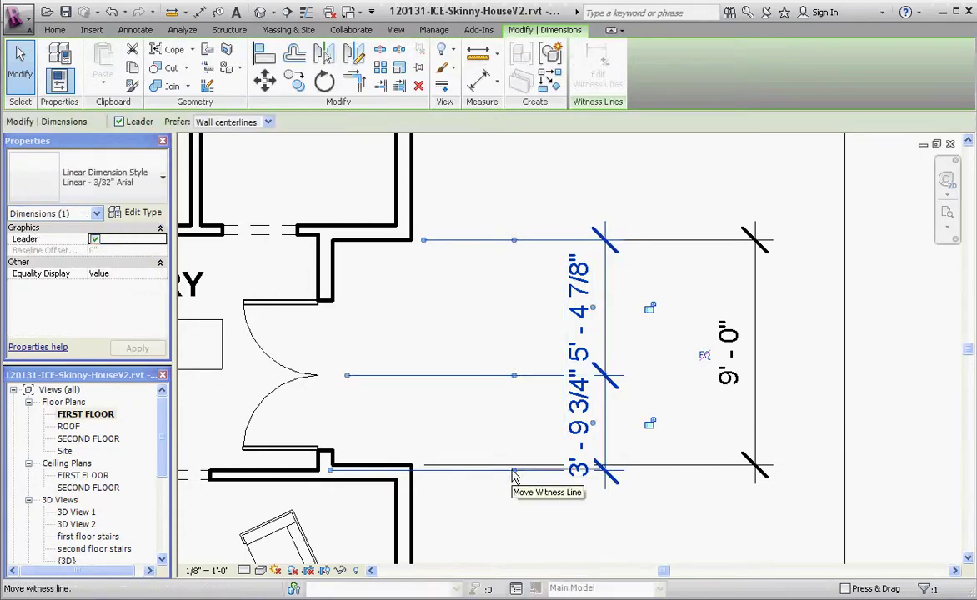
pyautogui.moveTo(514, 475); pyautogui.dragTo(375, 471)
pyautogui.click(498, 508)
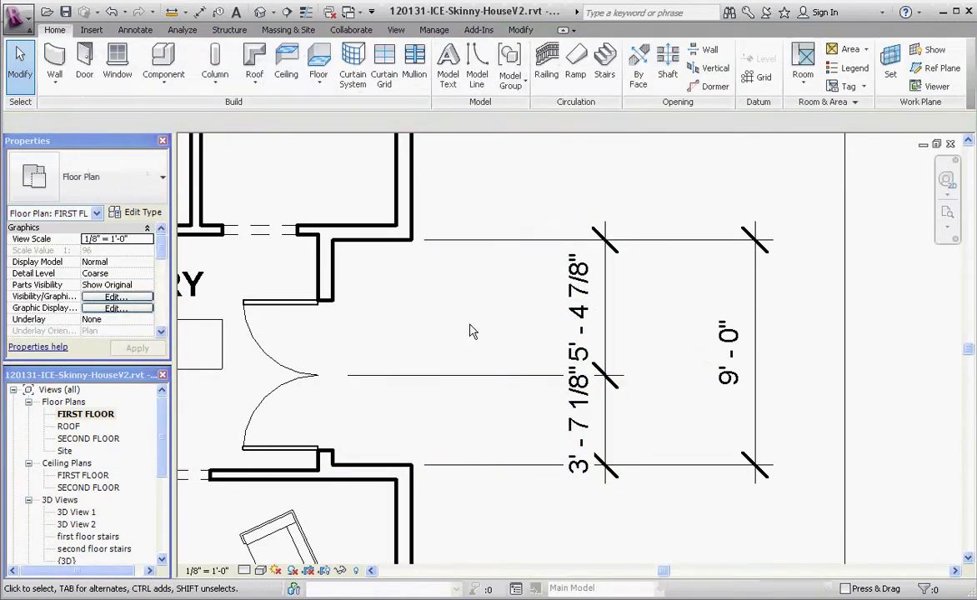
# - Toggle EQ on the door dimension so the double door is centred in the 9'-0" bay
pyautogui.click(457, 382)
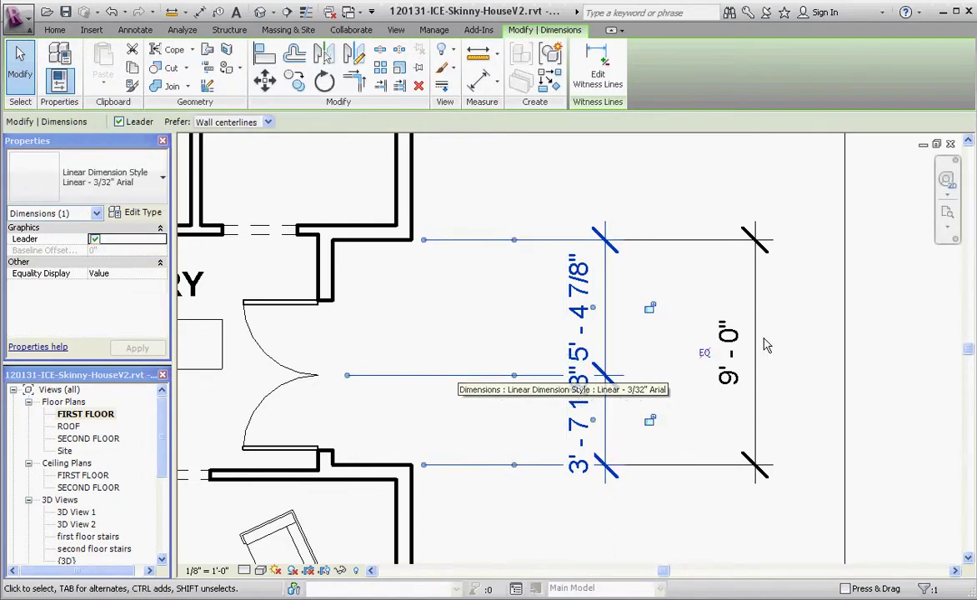
pyautogui.click(704, 354)
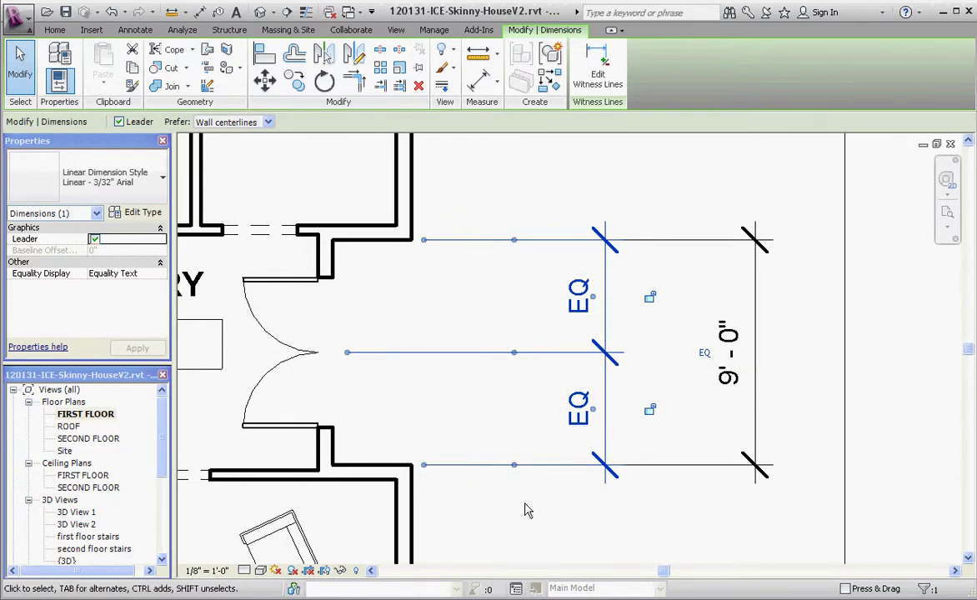
pyautogui.press('Escape')
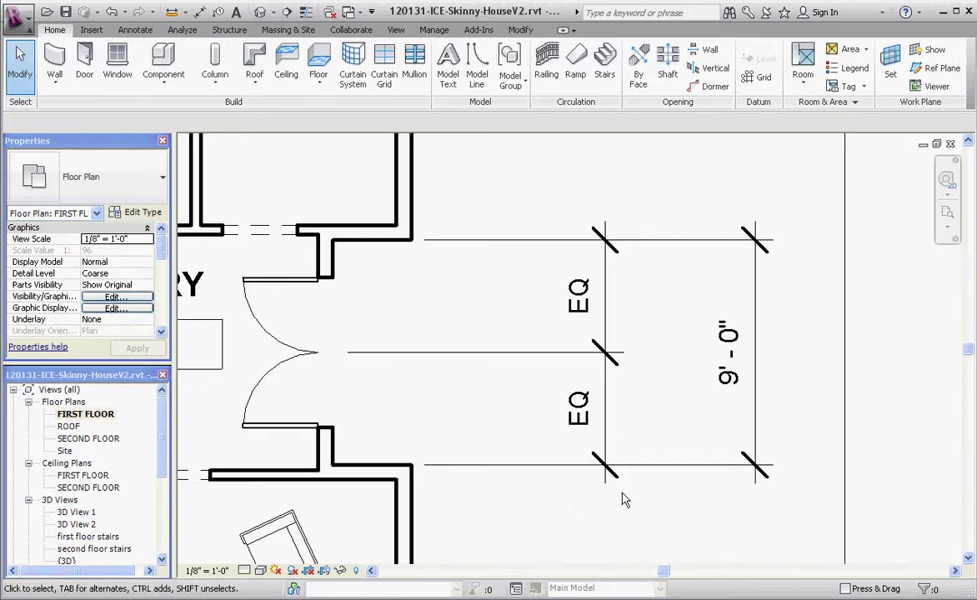
# - Set the equal dimension's Equality Display to Value, showing 4'-6" on each side of the door
pyautogui.click(606, 421)
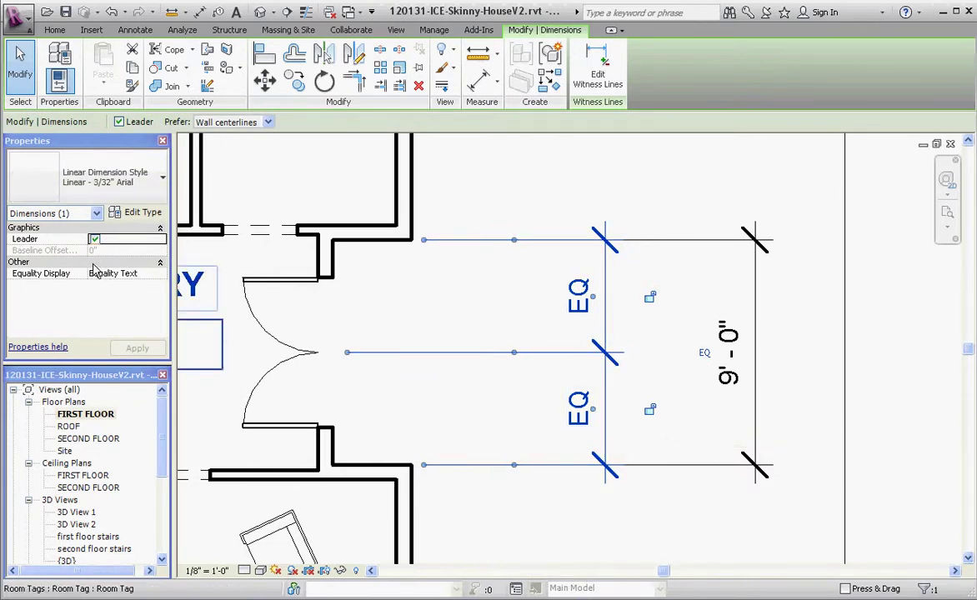
pyautogui.click(160, 275)
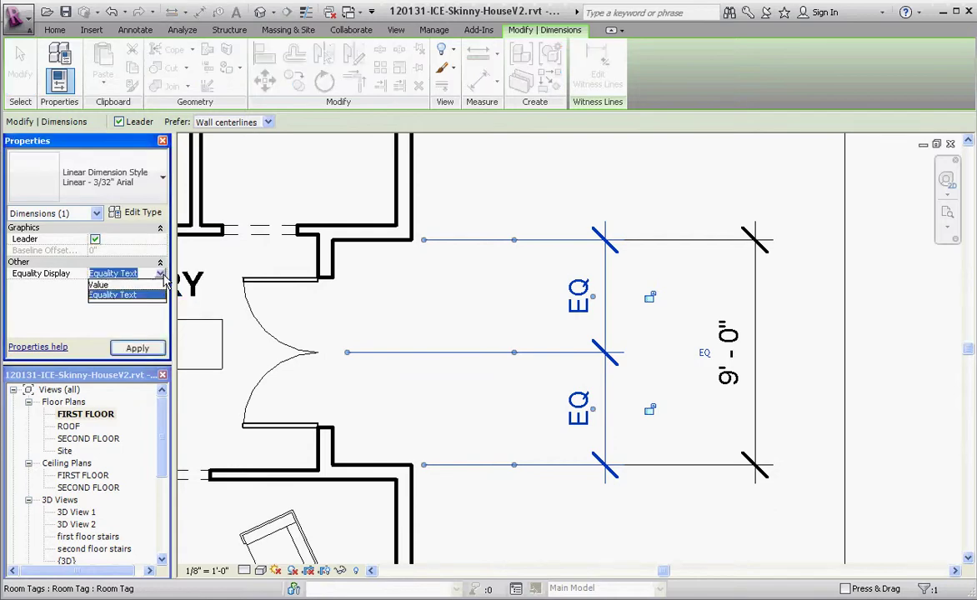
pyautogui.click(112, 285)
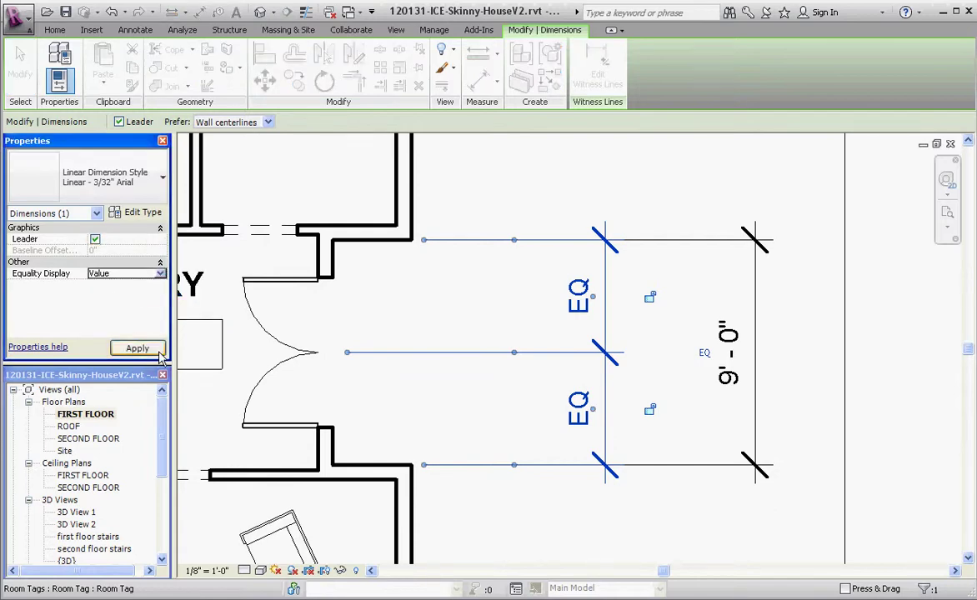
pyautogui.click(158, 353)
pyautogui.click(631, 492)
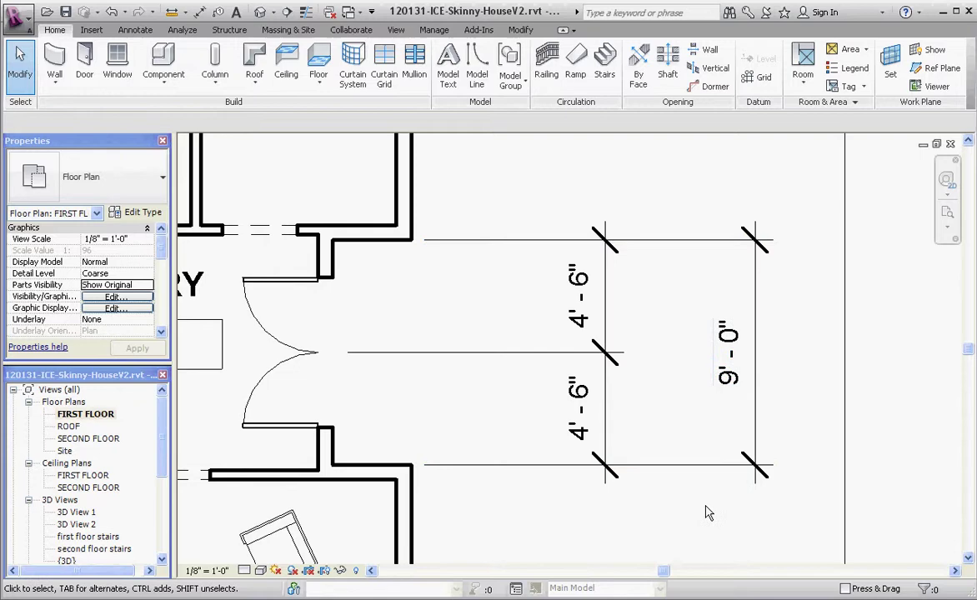
# - Open the East elevation from its plan marker to view the double door in the entry wall
pyautogui.scroll(-3, 457, 379)
pyautogui.scroll(1, 450, 383)
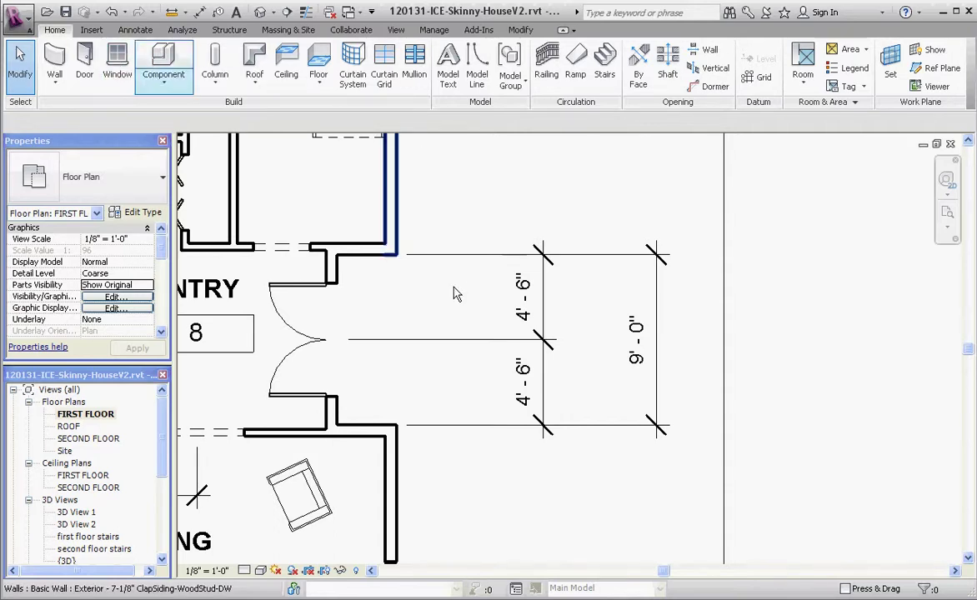
pyautogui.scroll(-3, 454, 479)
pyautogui.scroll(-2, 449, 474)
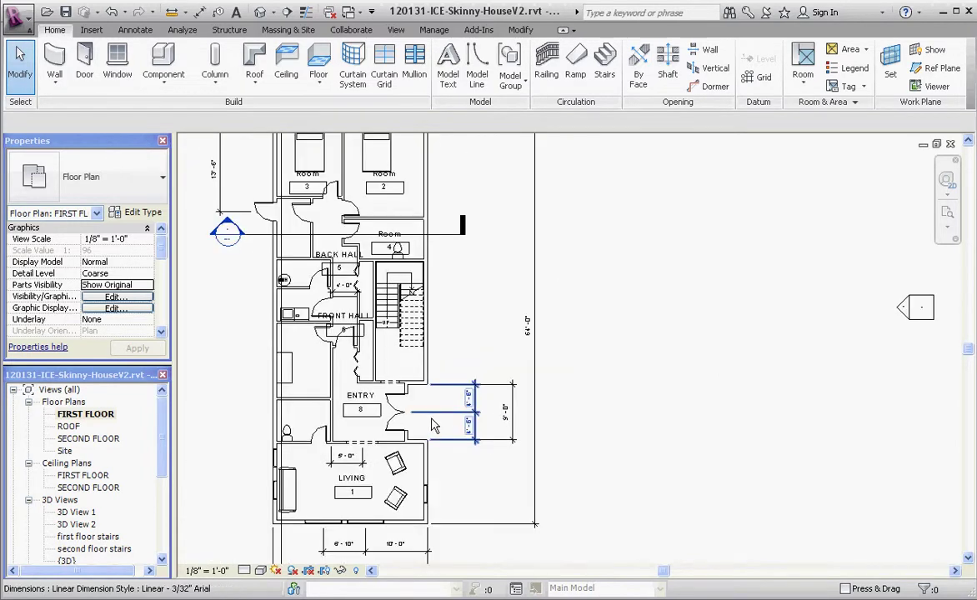
pyautogui.click(902, 310)
pyautogui.doubleClick(903, 310)
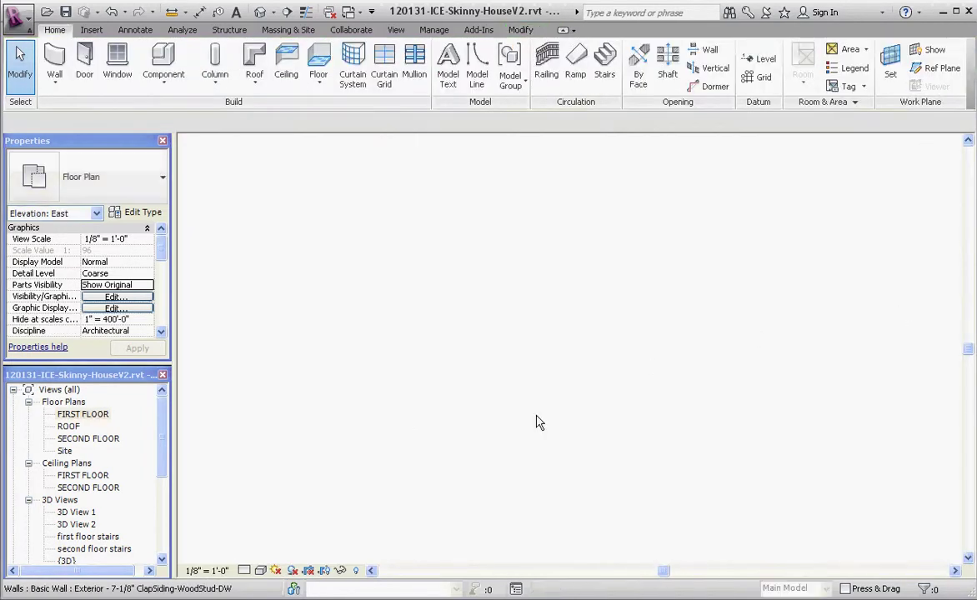
pyautogui.scroll(3, 464, 434)
pyautogui.scroll(-3, 387, 416)
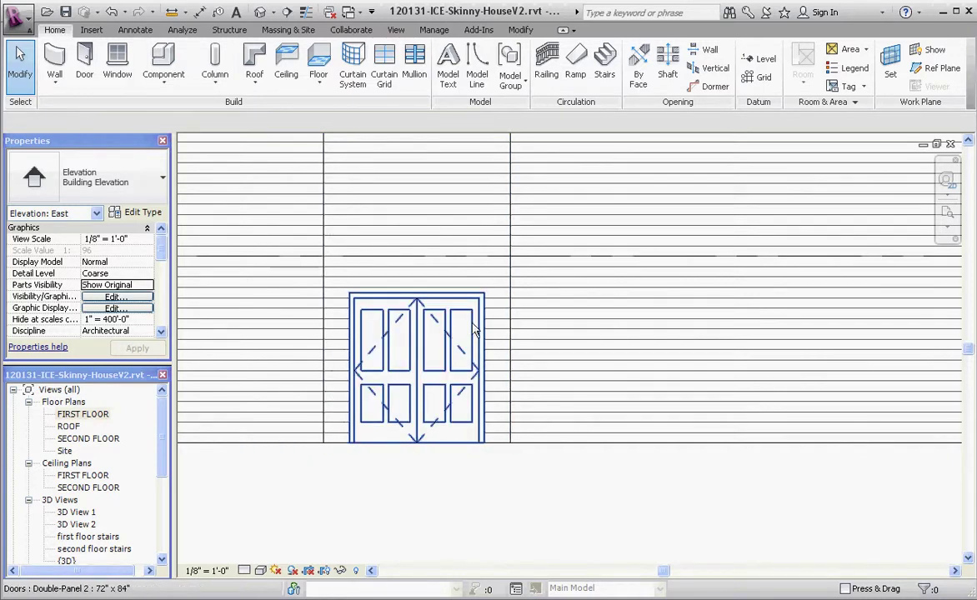
# - Load the Sidelights 2.rfa family from the Doors library for window placement
pyautogui.click(118, 65)
pyautogui.click(586, 59)
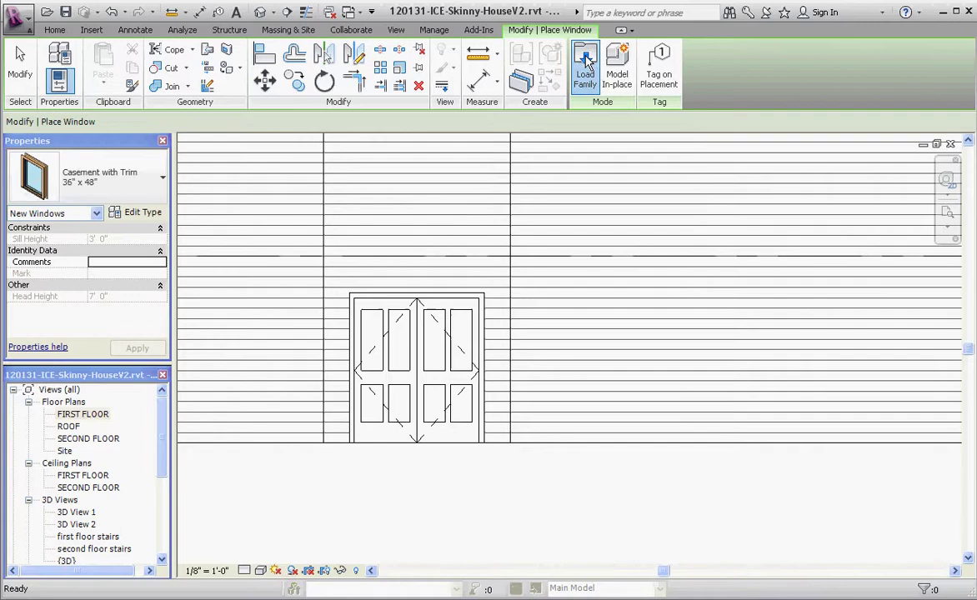
pyautogui.doubleClick(242, 257)
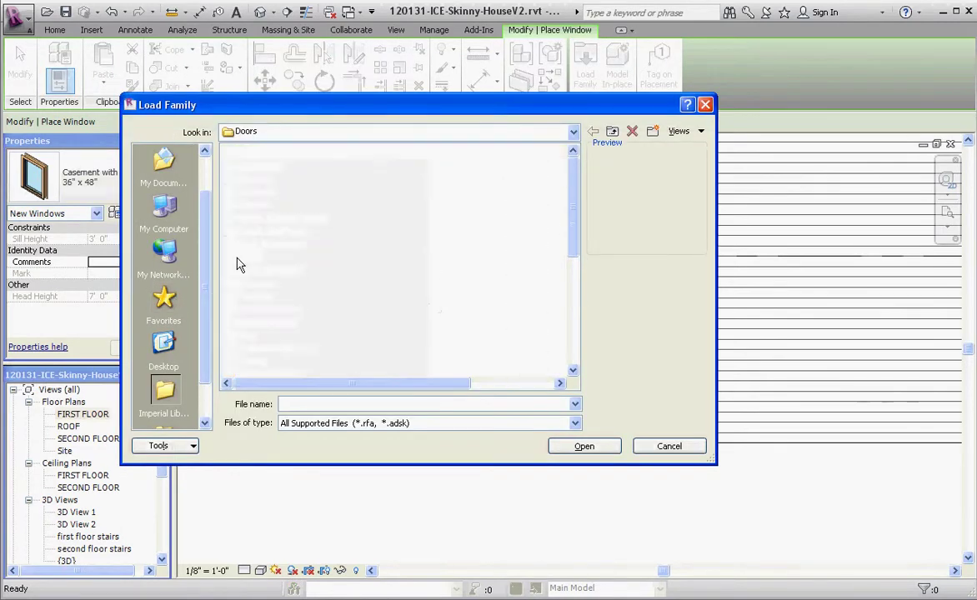
pyautogui.moveTo(575, 250); pyautogui.dragTo(575, 325)
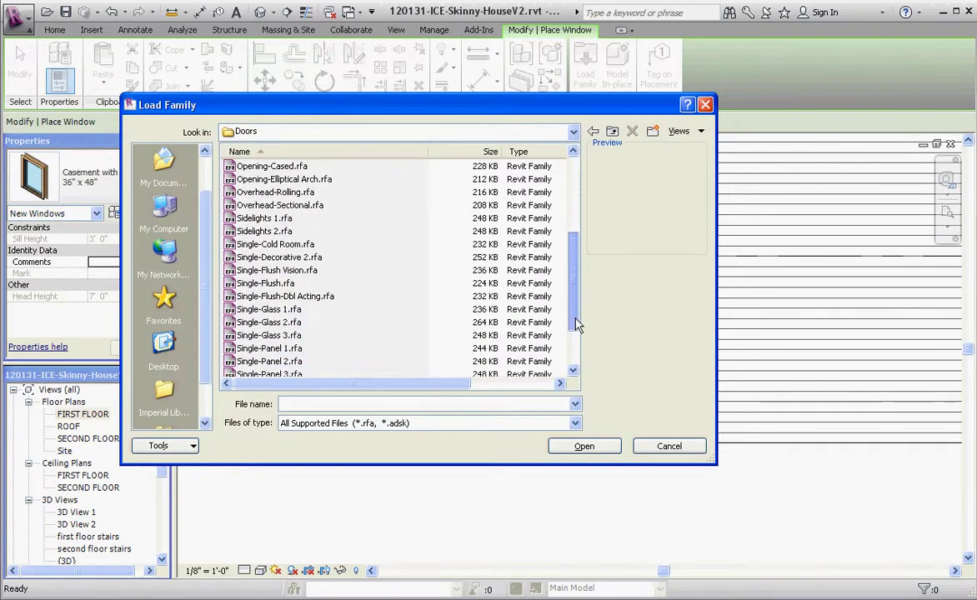
pyautogui.click(268, 219)
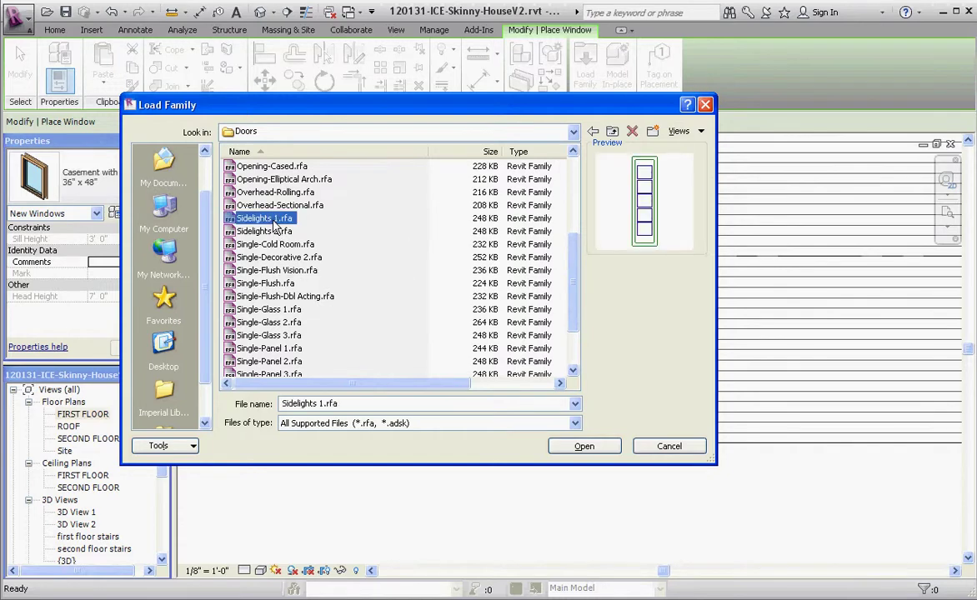
pyautogui.click(269, 232)
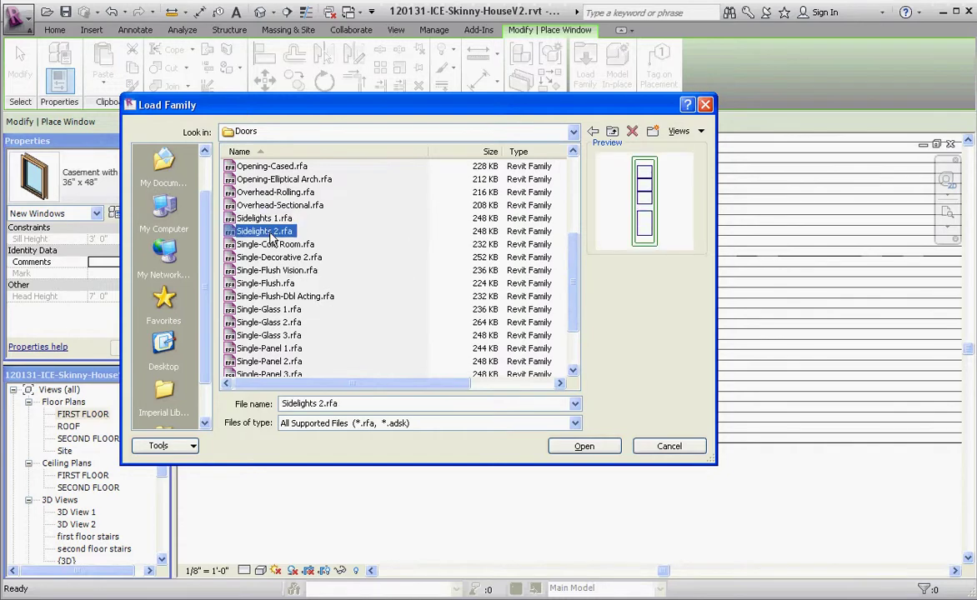
pyautogui.click(584, 448)
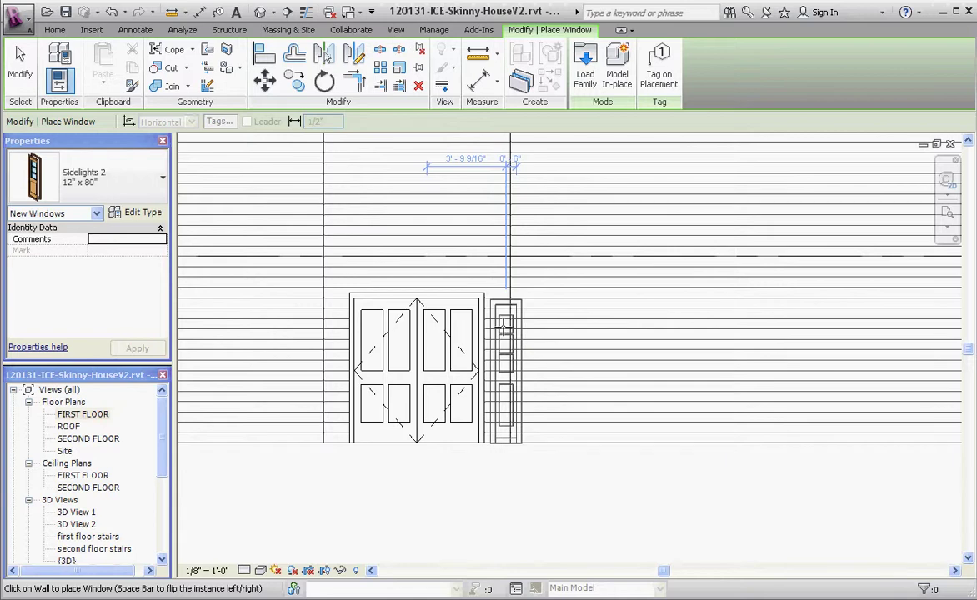
# - Switch to the Sidelights 2 14" x 84" type and place one in the wall left of the door
pyautogui.click(163, 182)
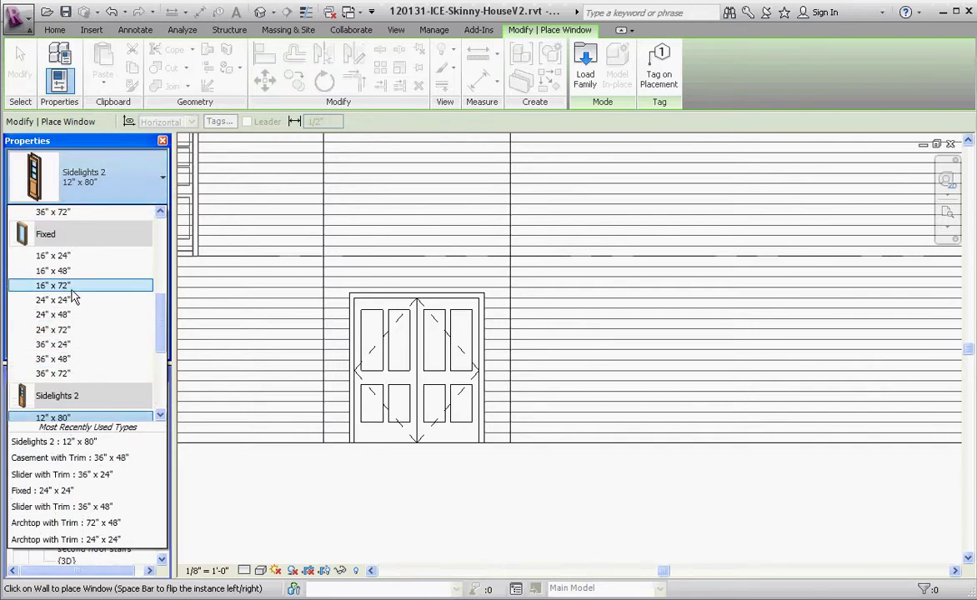
pyautogui.moveTo(162, 328); pyautogui.dragTo(148, 366)
pyautogui.moveTo(64, 300)
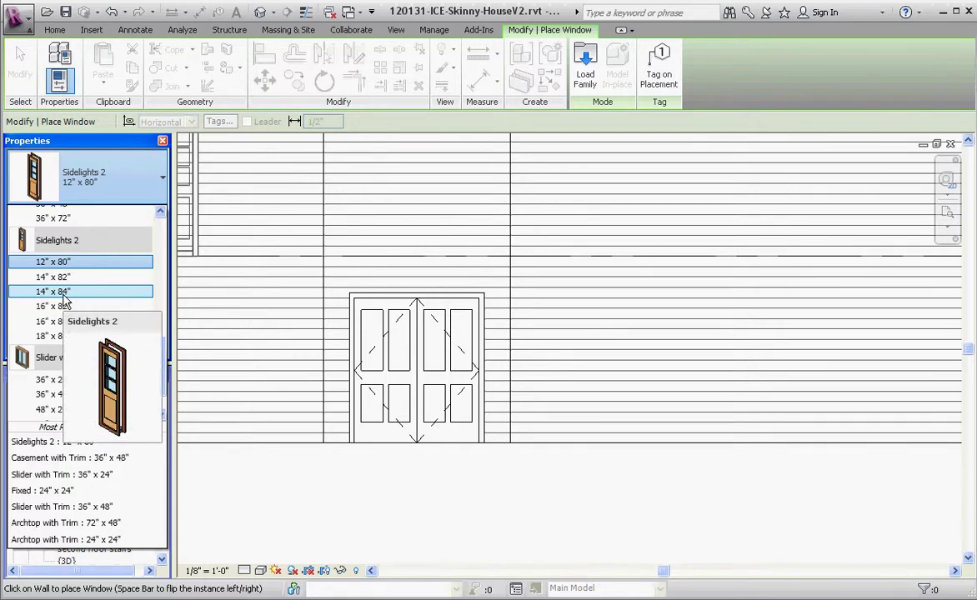
pyautogui.click(64, 291)
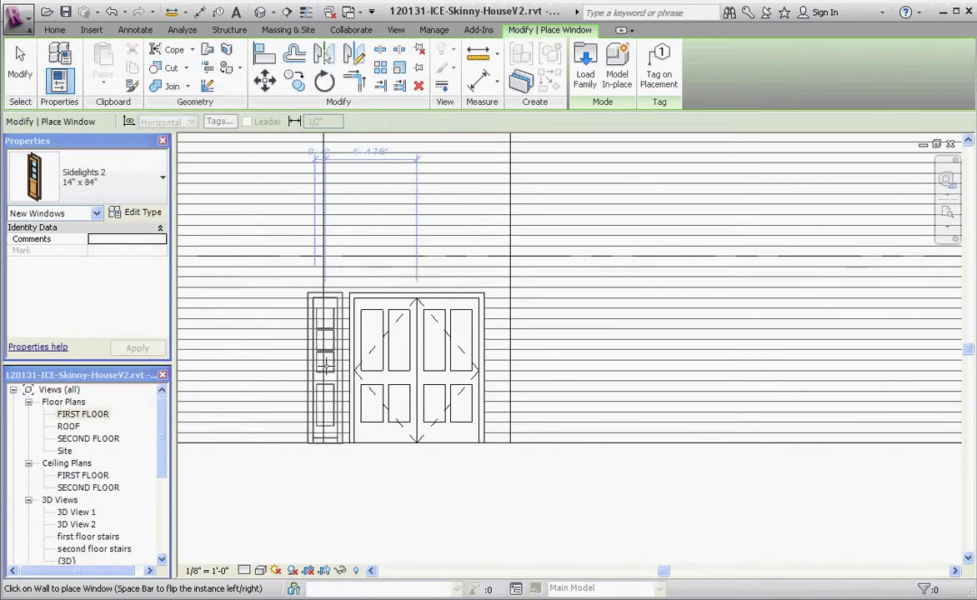
pyautogui.click(327, 366)
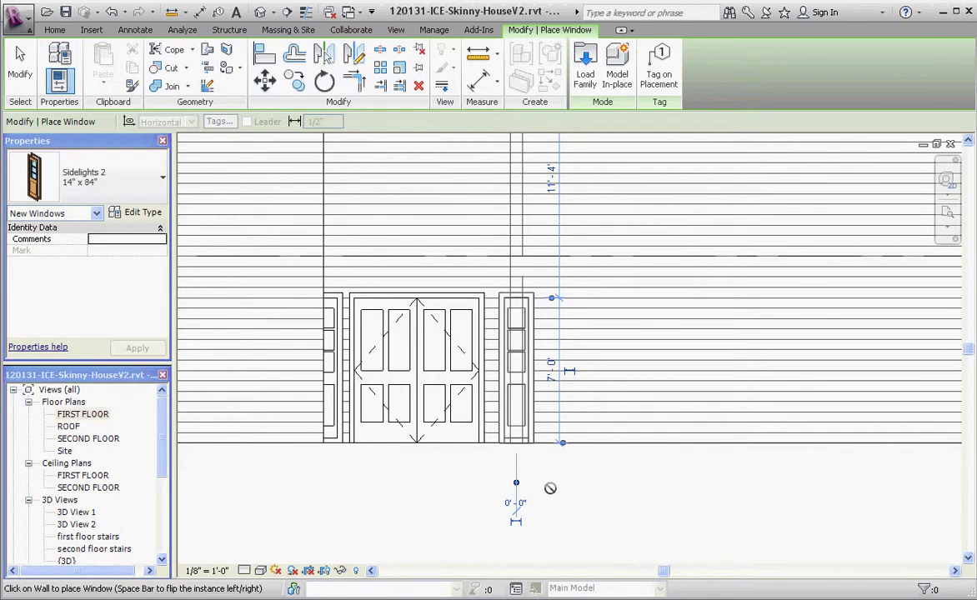
# - Delete the right-hand sidelight and place it again tight against the door's right edge
pyautogui.press('Escape')
pyautogui.press('Escape')
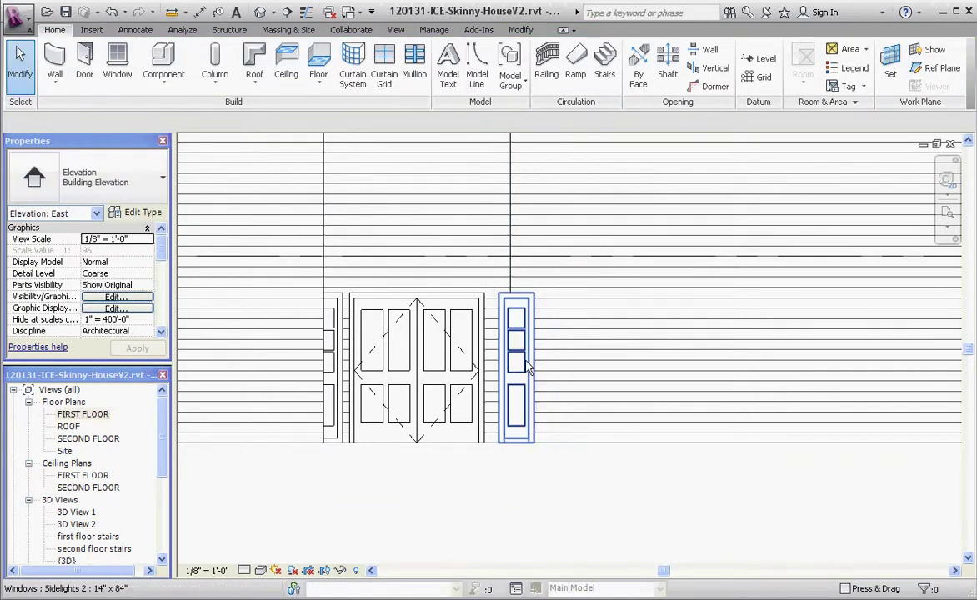
pyautogui.click(512, 378)
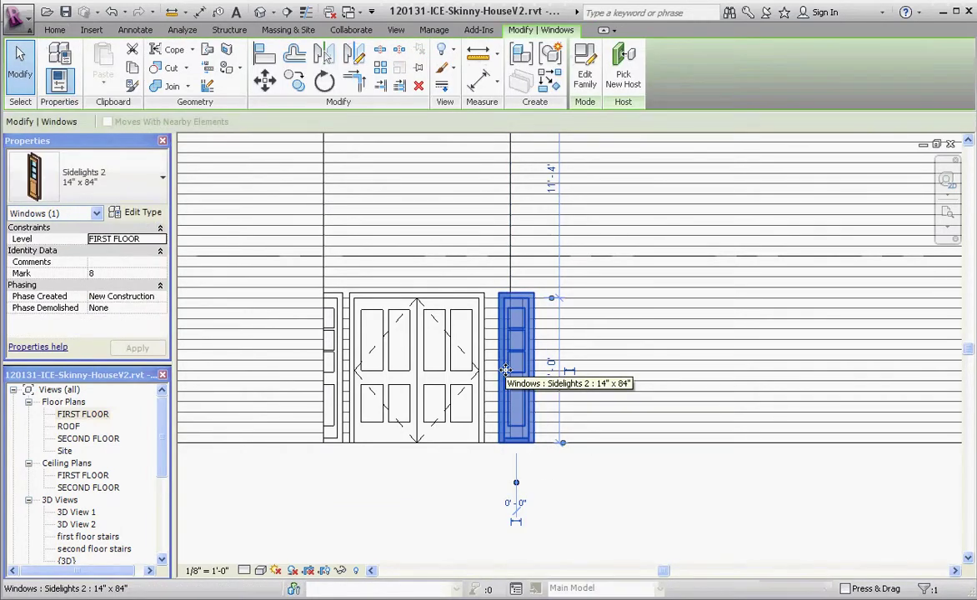
pyautogui.press('Delete')
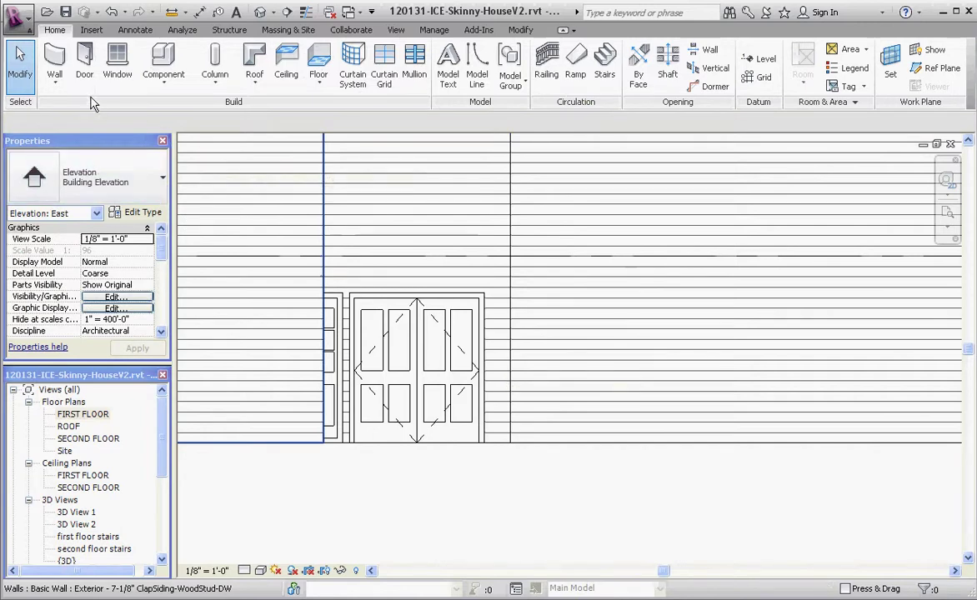
pyautogui.click(125, 70)
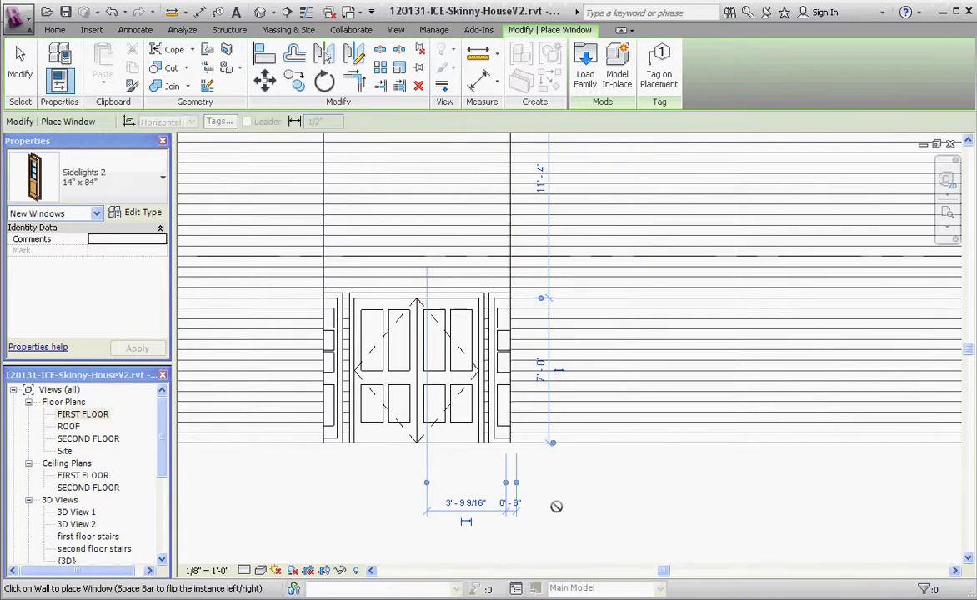
pyautogui.press('Escape')
pyautogui.press('Escape')
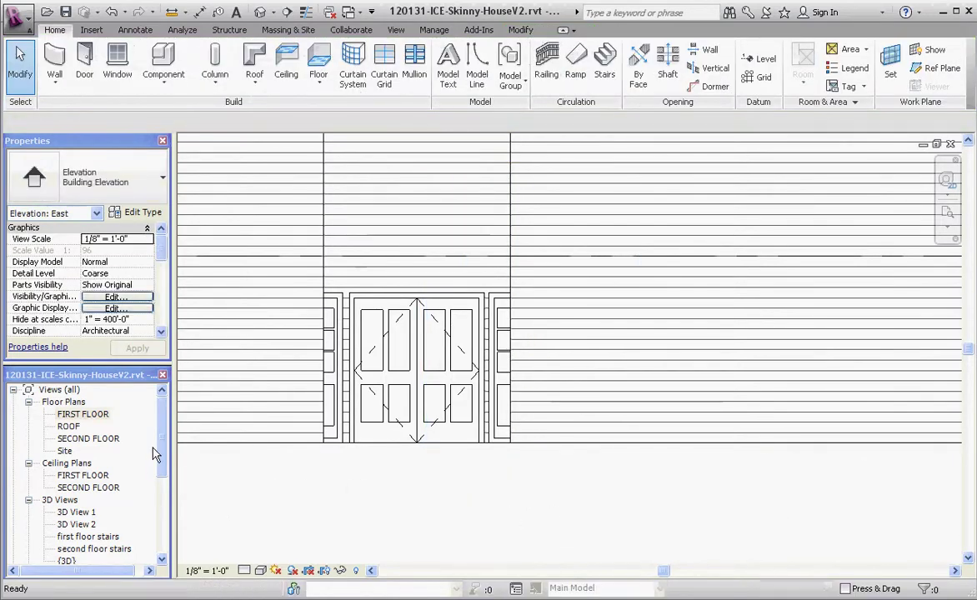
# - On the FIRST FLOOR plan, change the entry wall's 9'-0" bay dimension to 11'-0" and dismiss the warning
pyautogui.doubleClick(75, 415)
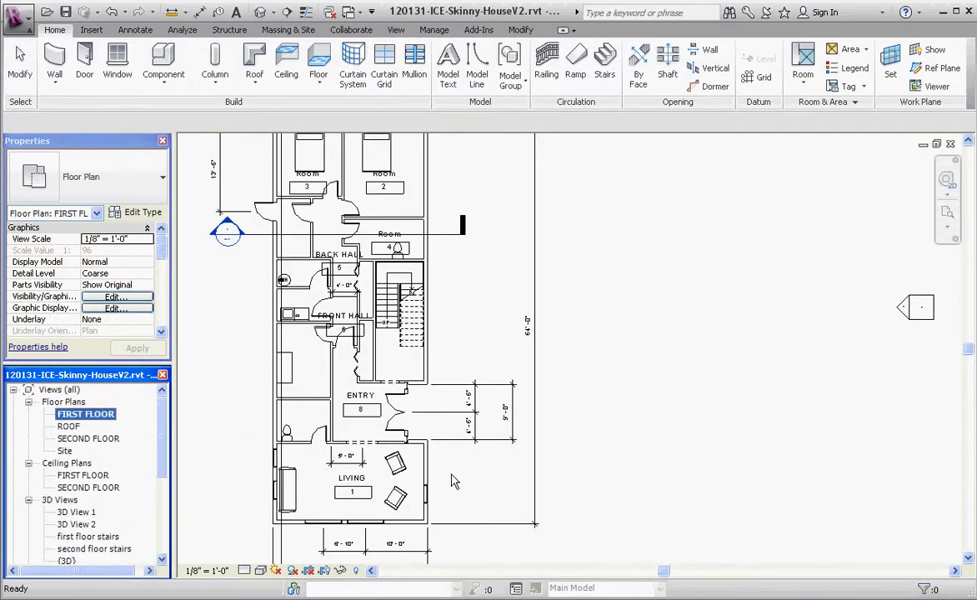
pyautogui.scroll(4, 458, 468)
pyautogui.scroll(-2, 391, 426)
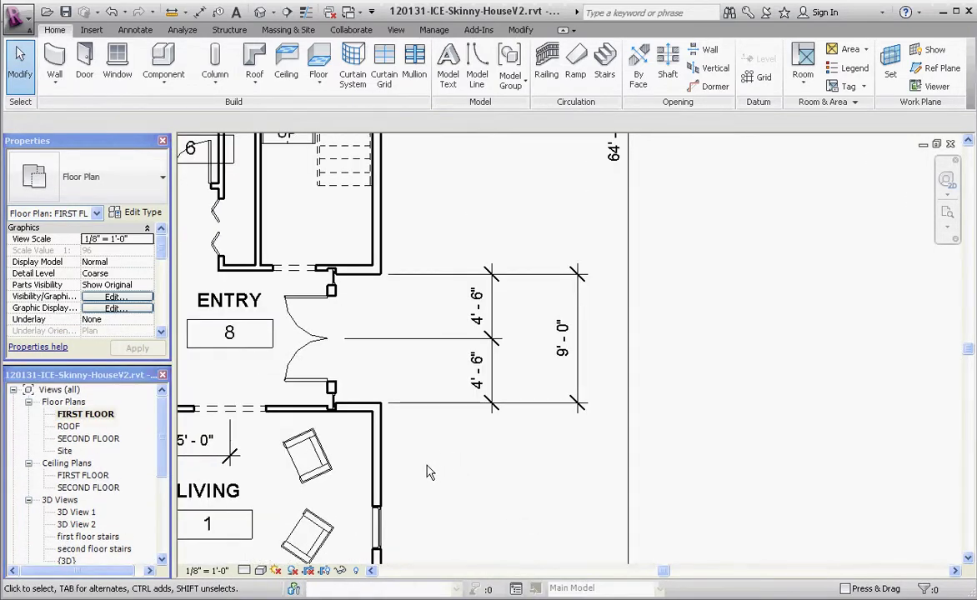
pyautogui.scroll(3, 391, 426)
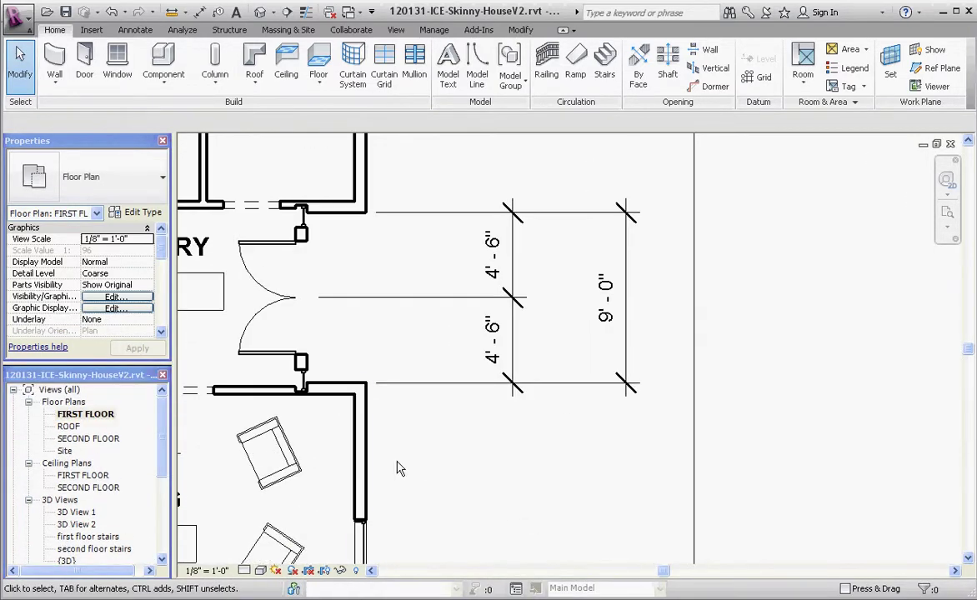
pyautogui.click(335, 390)
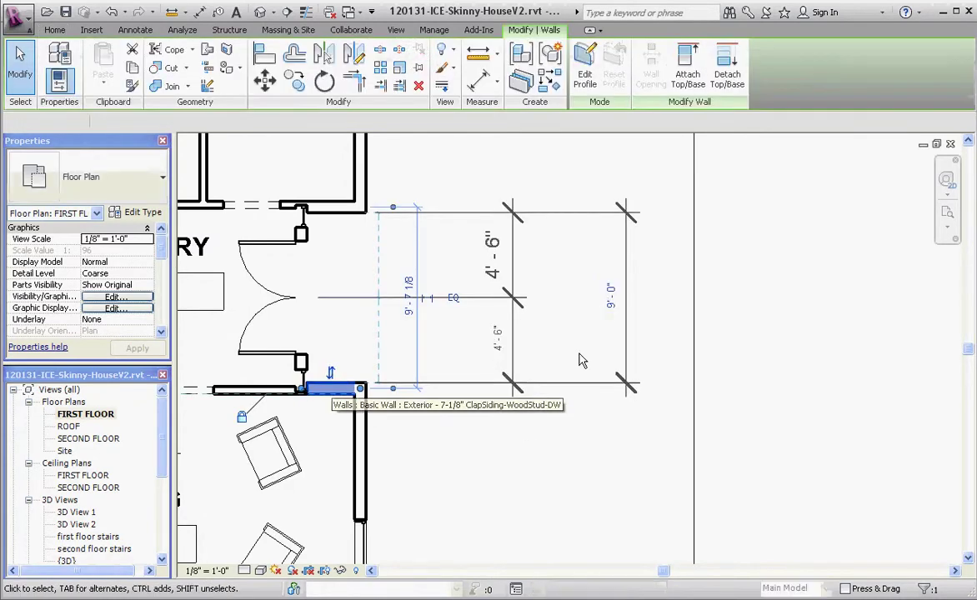
pyautogui.click(611, 306)
pyautogui.write('11')
pyautogui.press('Return')
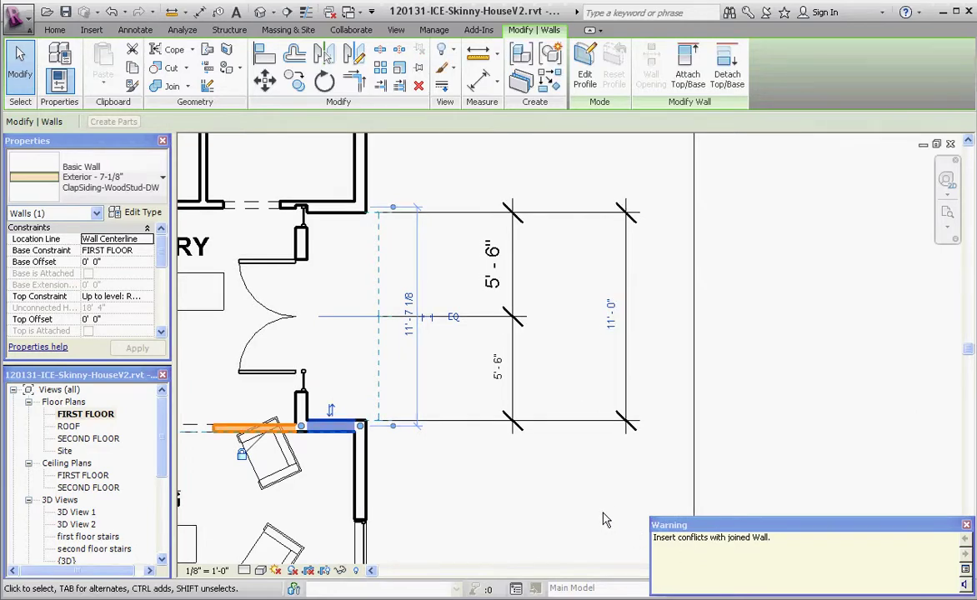
pyautogui.click(553, 509)
# - Select the upper Corbu chair in the Living area, then deselect it
pyautogui.scroll(-1, 525, 516)
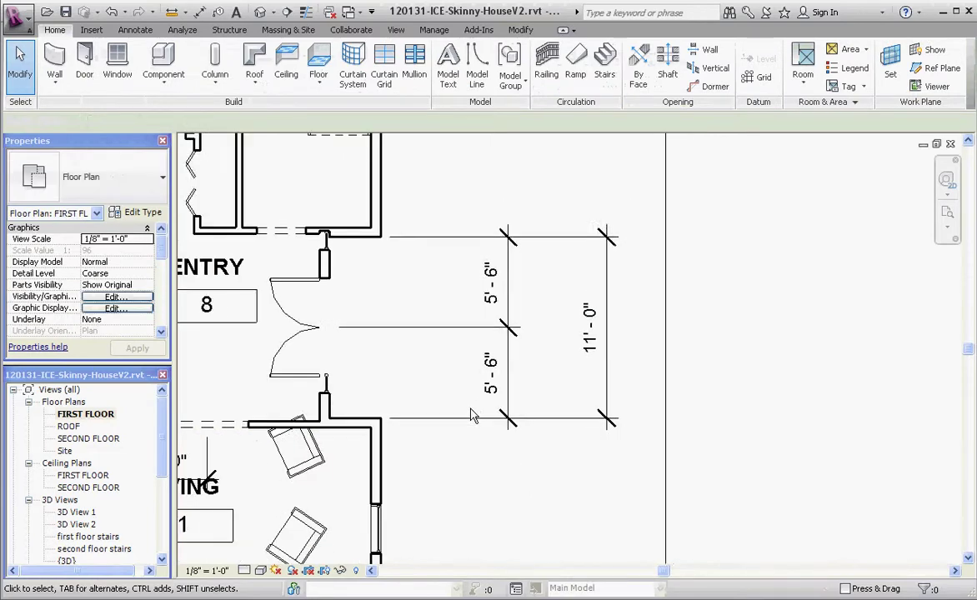
pyautogui.scroll(-1, 500, 526)
pyautogui.scroll(1, 342, 417)
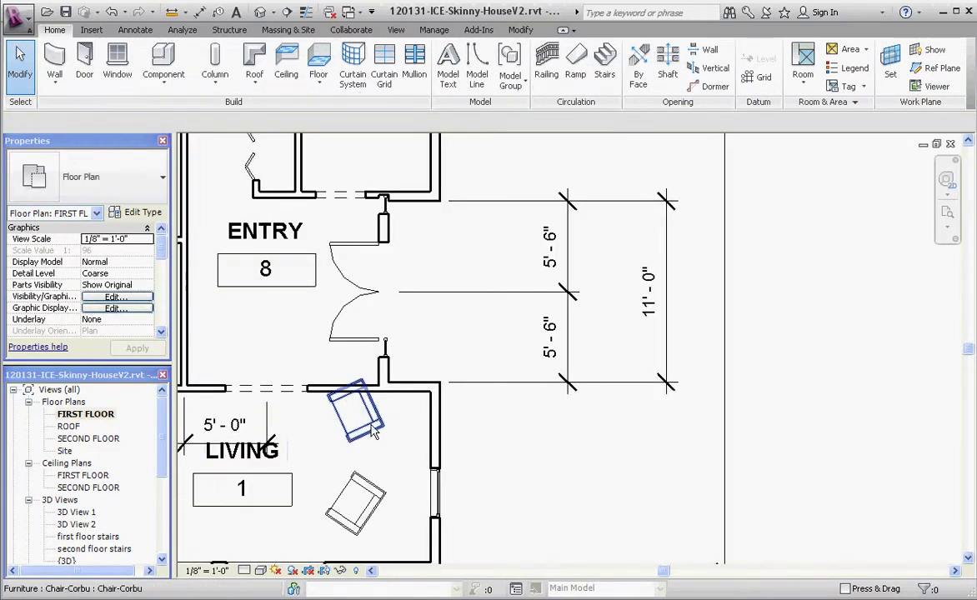
pyautogui.click(374, 433)
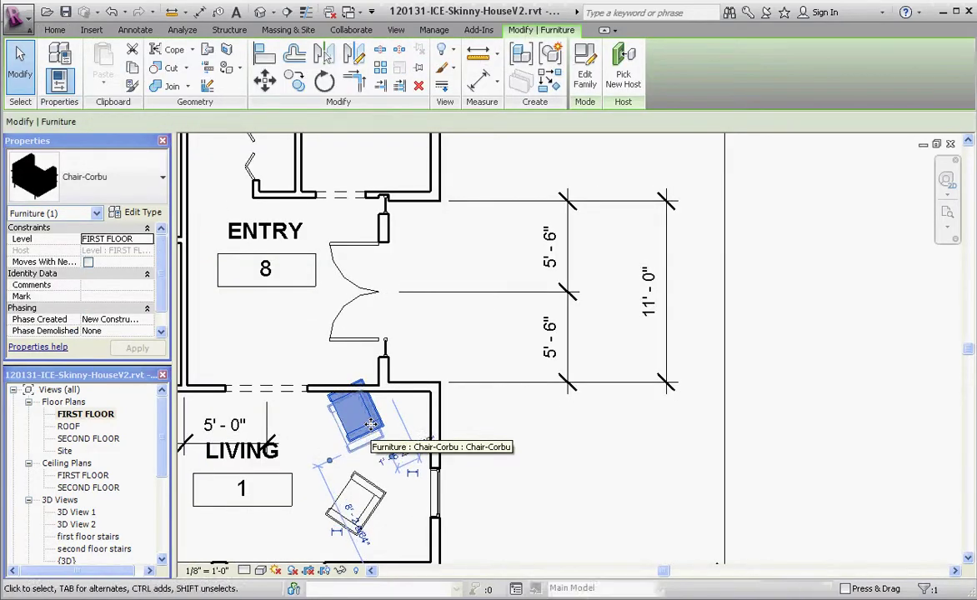
pyautogui.click(584, 436)
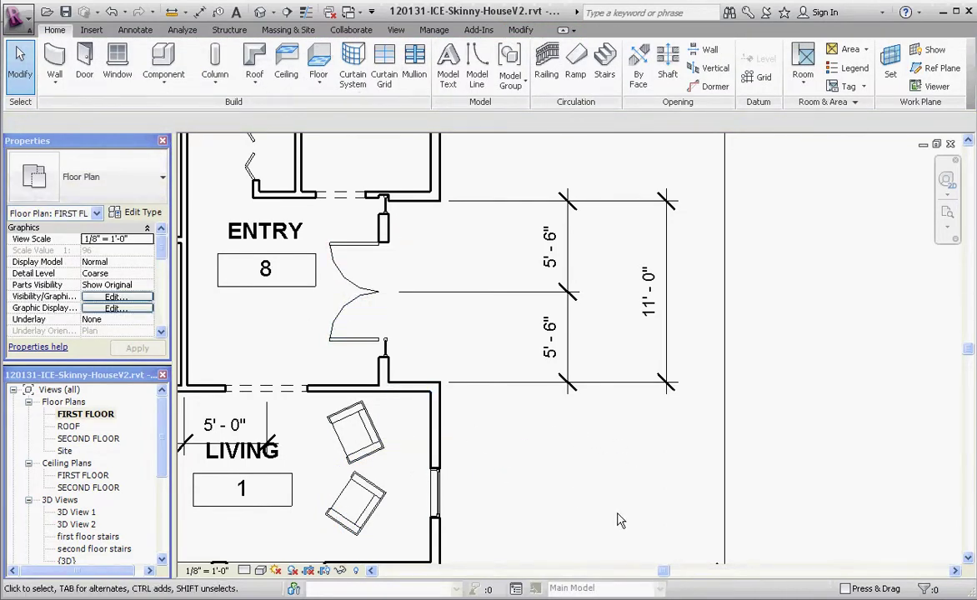
# - Nudge the entry sidelight about 2" along the wall so its dimension reads 4'-2 7/8", then zoom out
pyautogui.scroll(3, 373, 359)
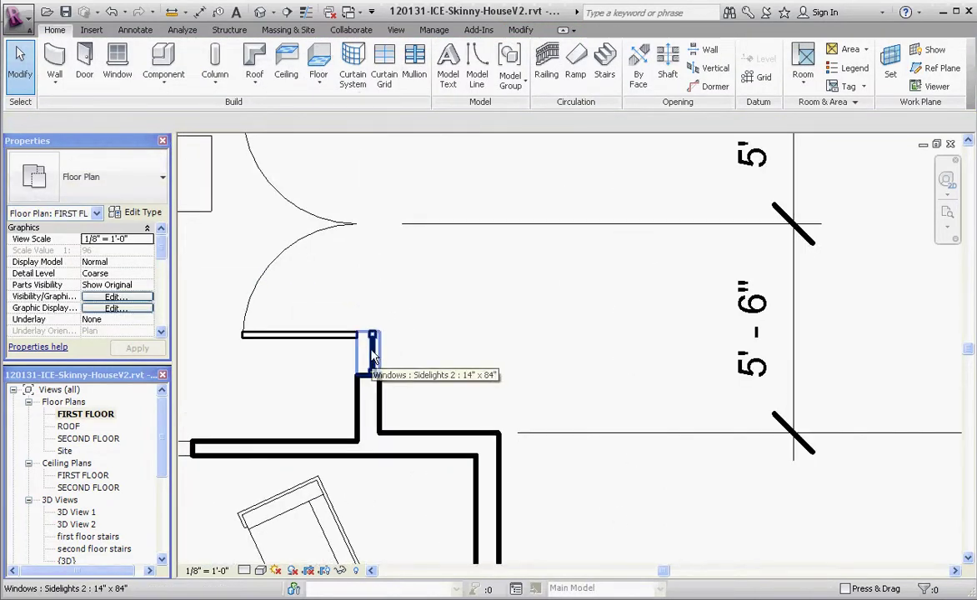
pyautogui.click(373, 356)
pyautogui.moveTo(372, 356); pyautogui.dragTo(373, 356)
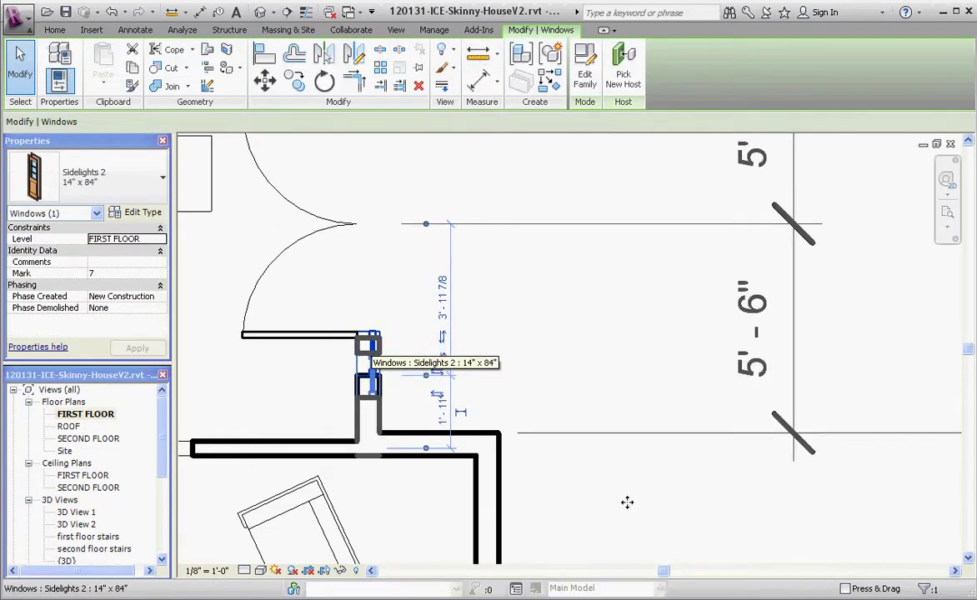
pyautogui.press('Down')
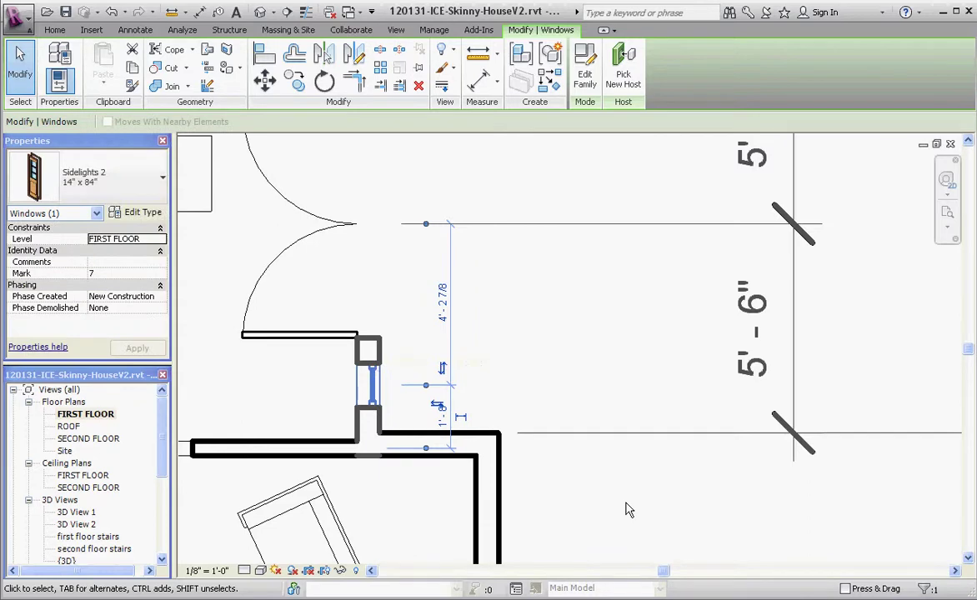
pyautogui.press('Escape')
pyautogui.scroll(-2, 581, 496)
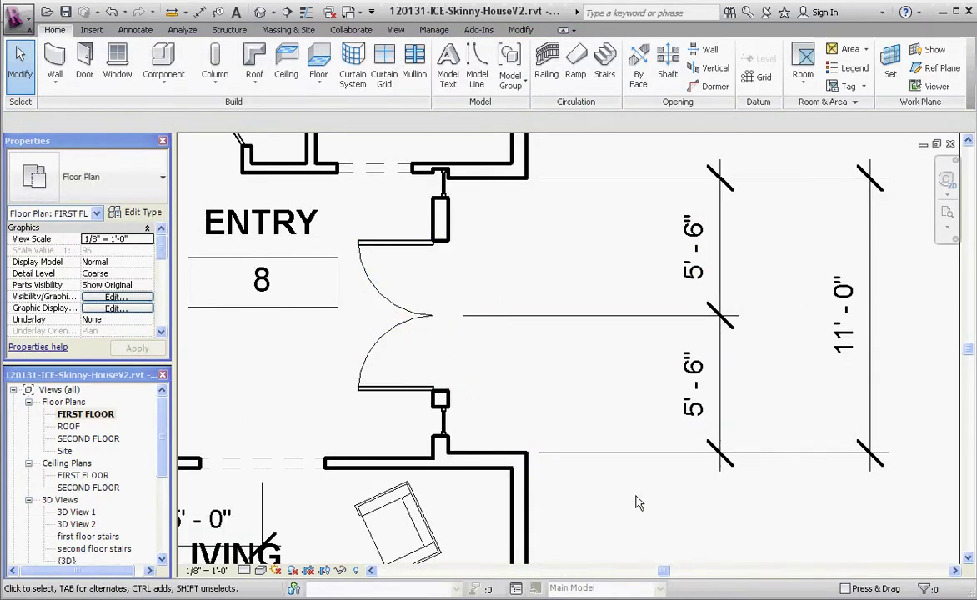
pyautogui.scroll(-3, 401, 410)
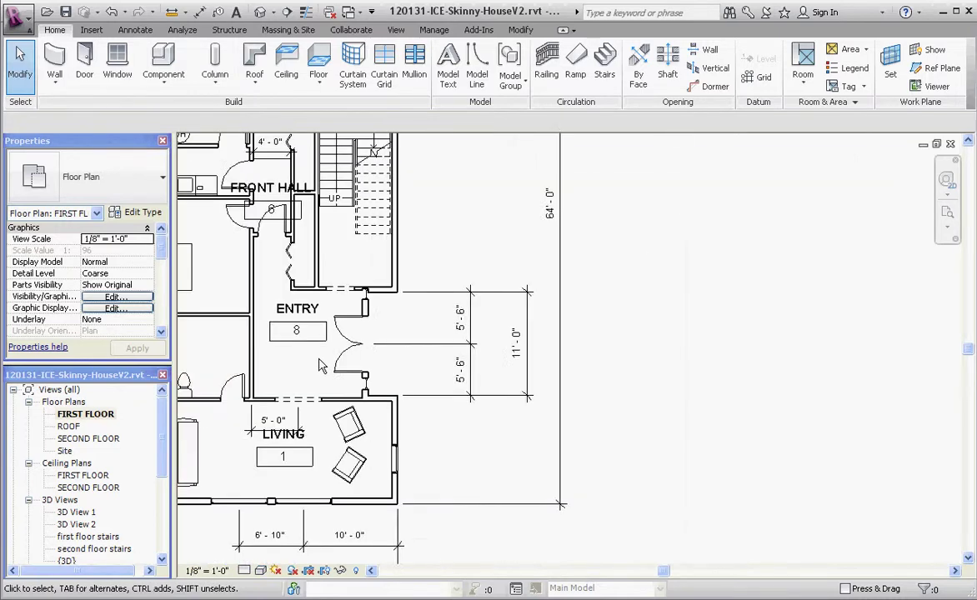
# - In the East elevation, use Align to line up the right sidelight with the door's outer edge
pyautogui.doubleClick(925, 224)
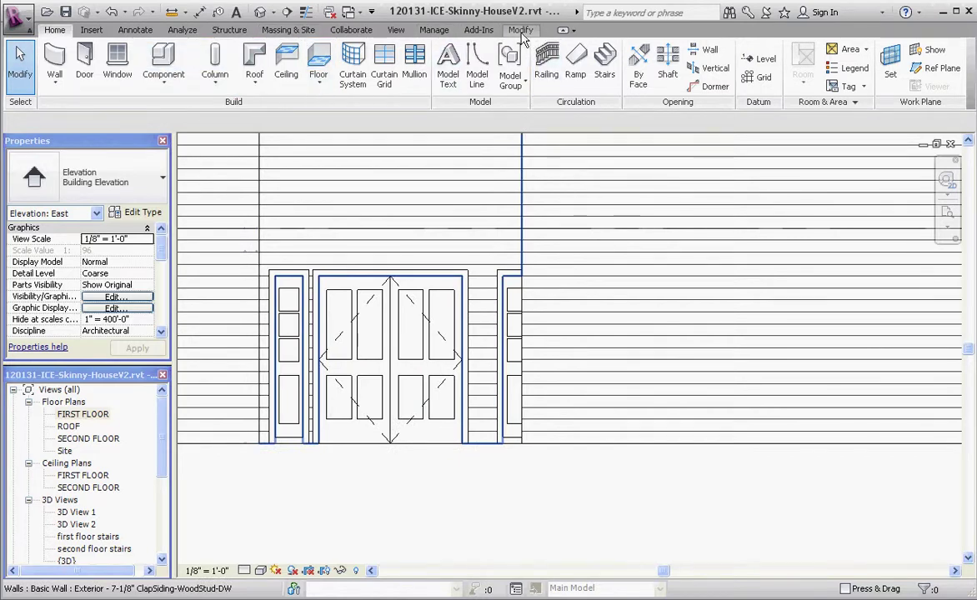
pyautogui.click(520, 30)
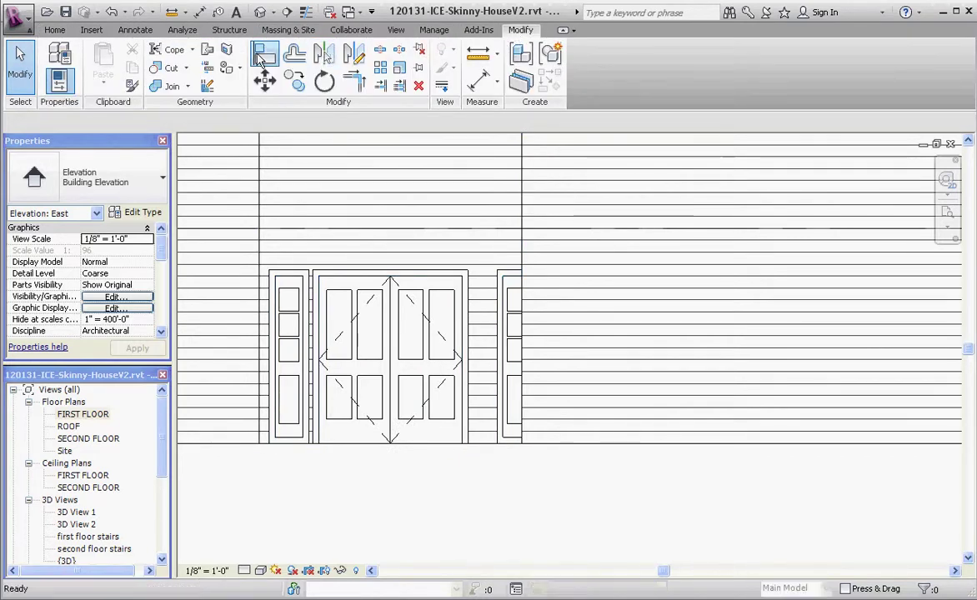
pyautogui.click(263, 53)
pyautogui.scroll(4, 467, 358)
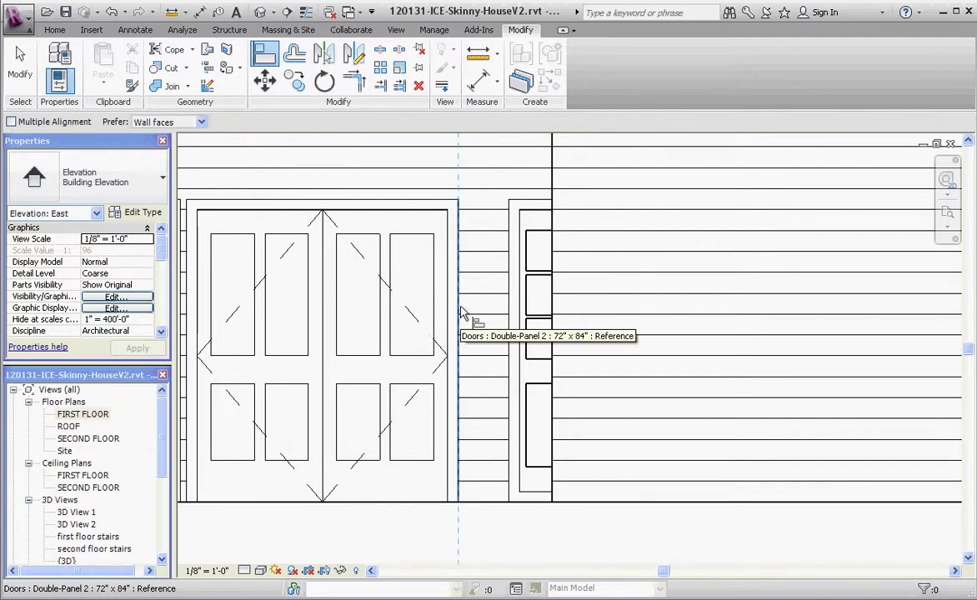
pyautogui.click(465, 312)
pyautogui.click(510, 310)
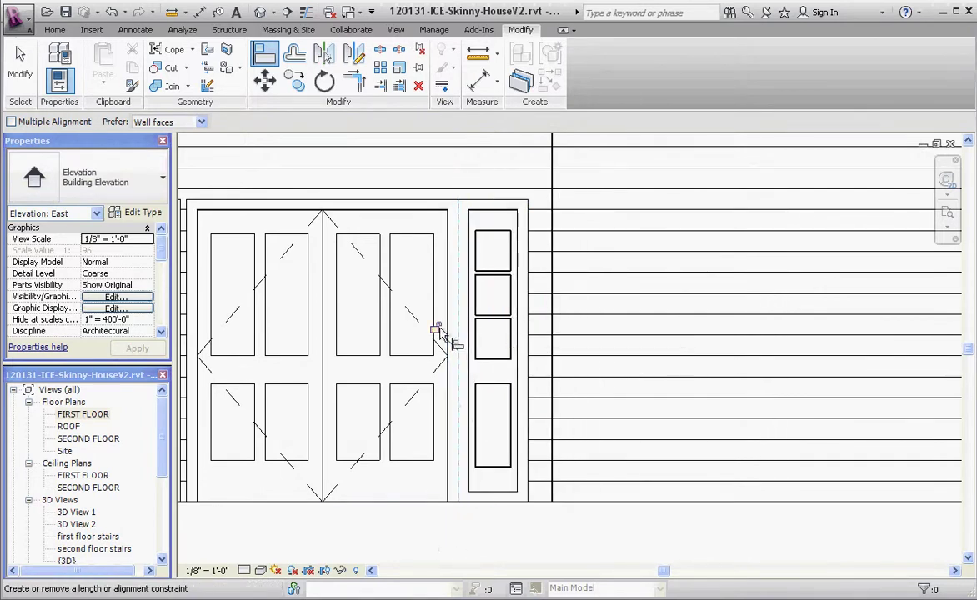
# - Align the left sidelight flush to the double door's left edge
pyautogui.scroll(-2, 583, 546)
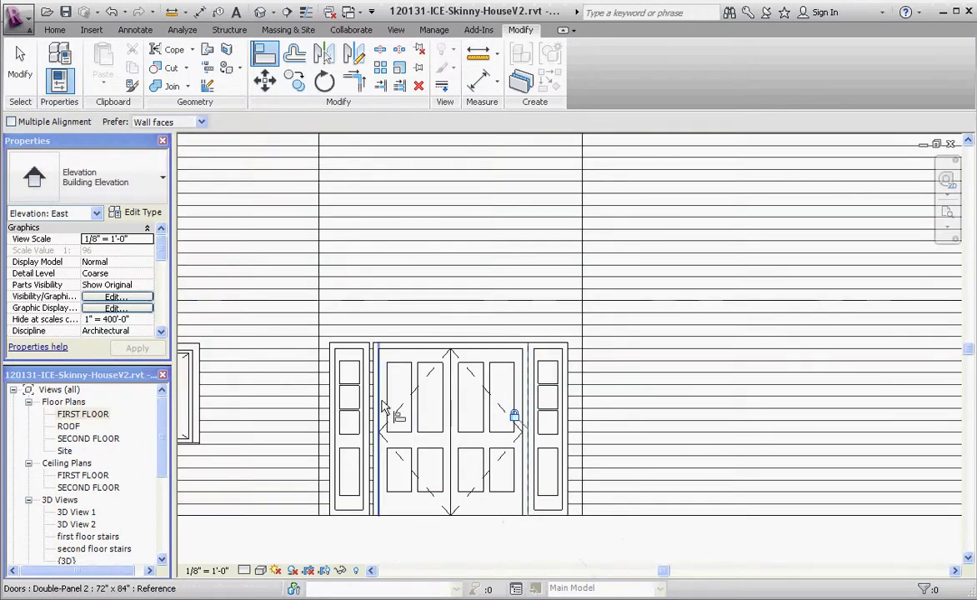
pyautogui.scroll(4, 383, 411)
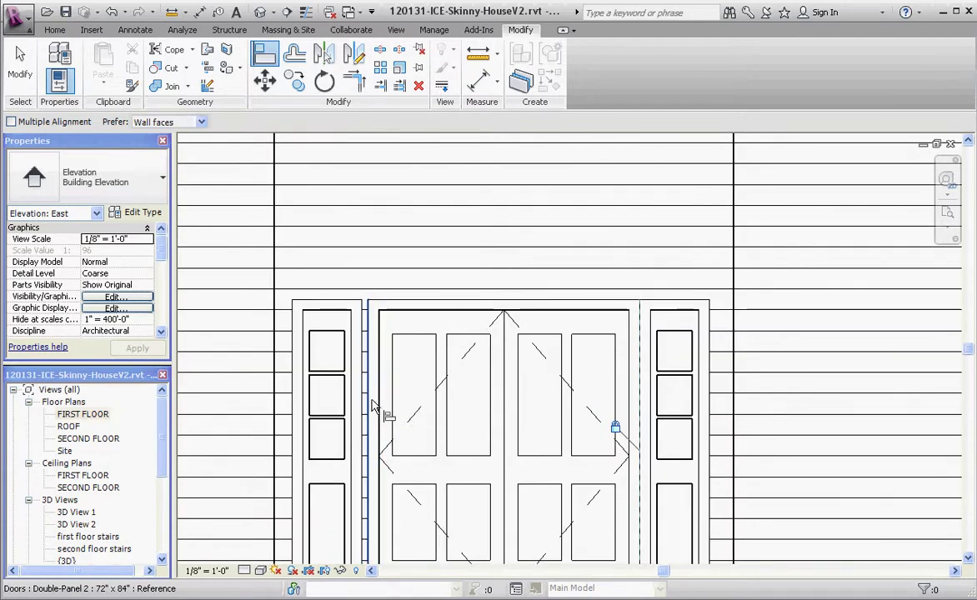
pyautogui.click(371, 406)
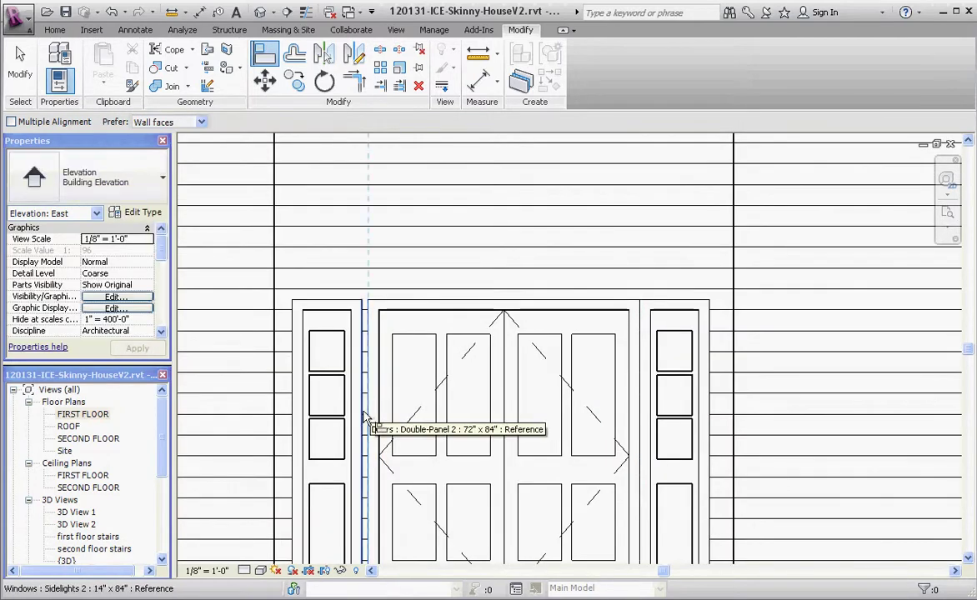
pyautogui.scroll(3, 364, 408)
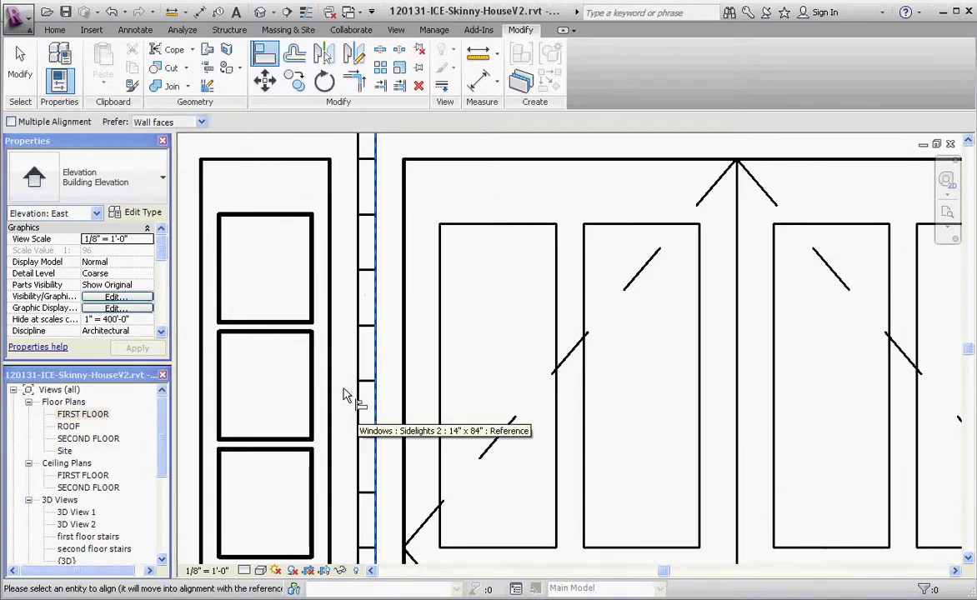
pyautogui.scroll(-1, 360, 406)
pyautogui.click(359, 405)
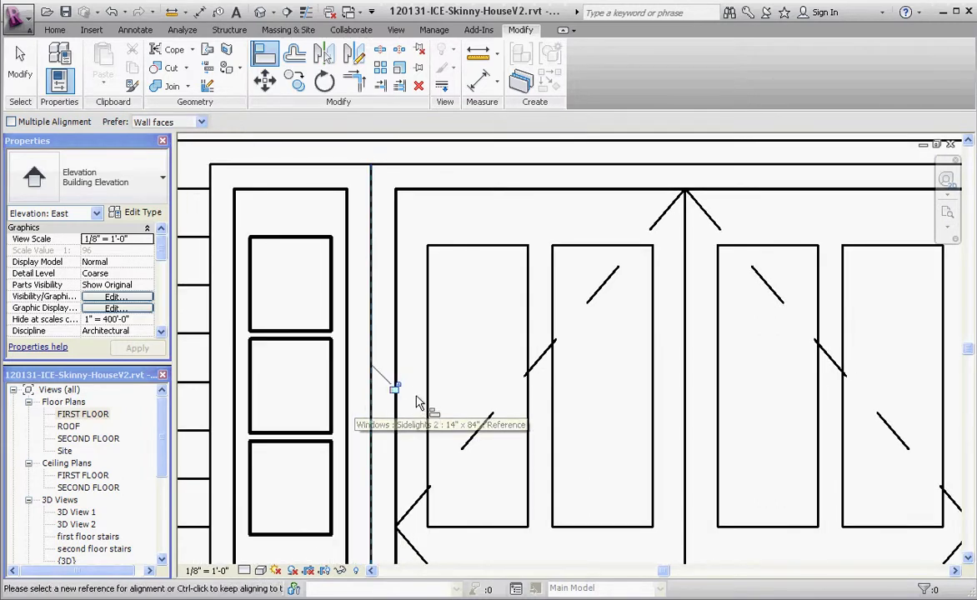
pyautogui.scroll(-3, 339, 293)
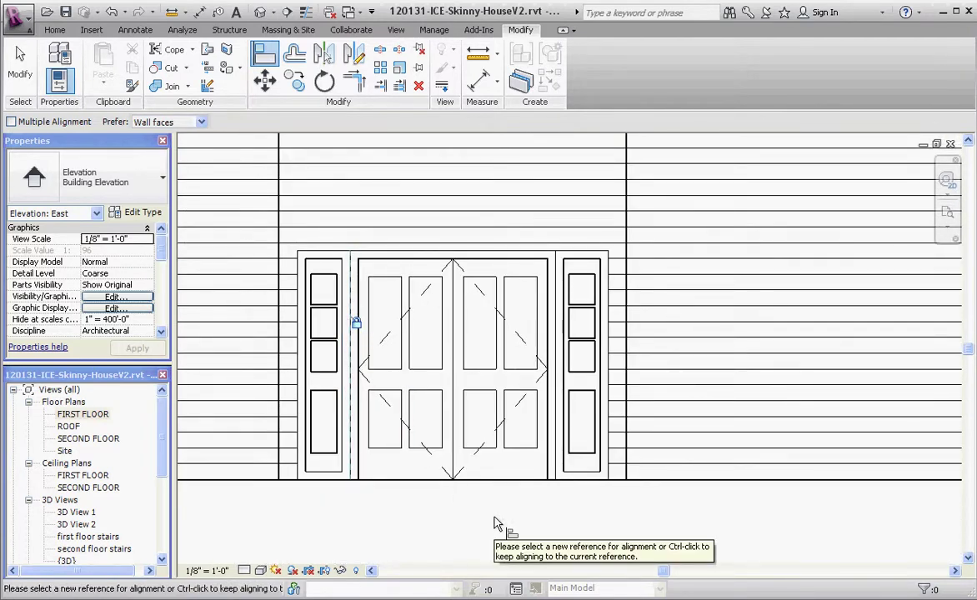
# - On the FIRST FLOOR plan, drag the 5'-6" and 11'-0" dimension strings closer to the entry wall
pyautogui.doubleClick(83, 415)
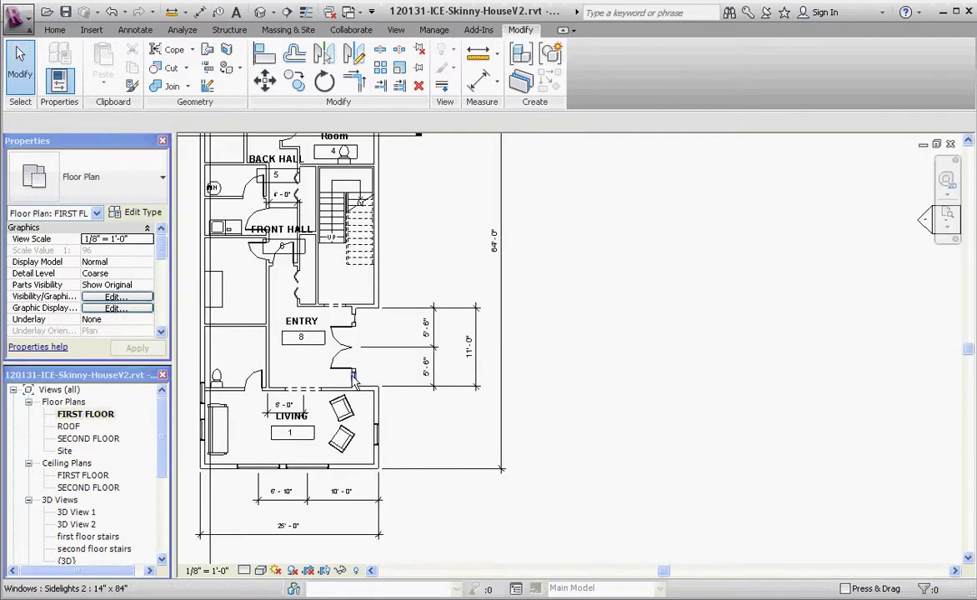
pyautogui.scroll(4, 353, 377)
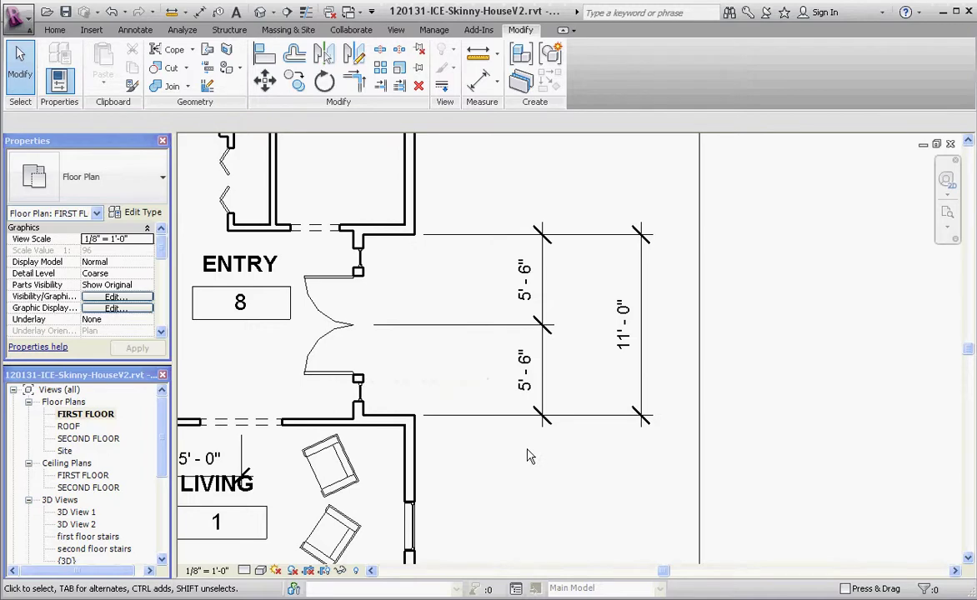
pyautogui.moveTo(541, 354); pyautogui.dragTo(459, 350)
pyautogui.click(639, 265)
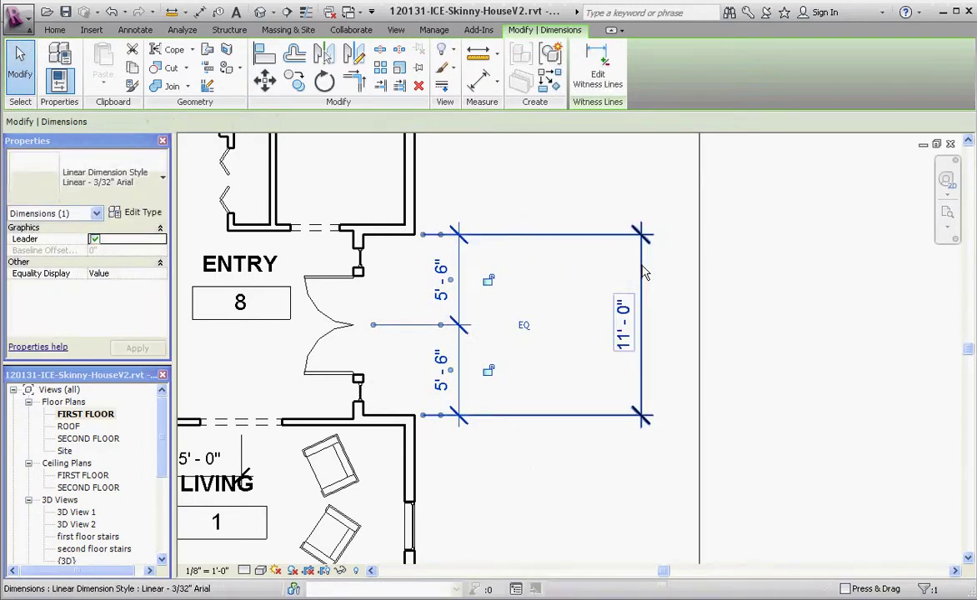
pyautogui.moveTo(638, 265); pyautogui.dragTo(513, 265)
pyautogui.press('Escape')
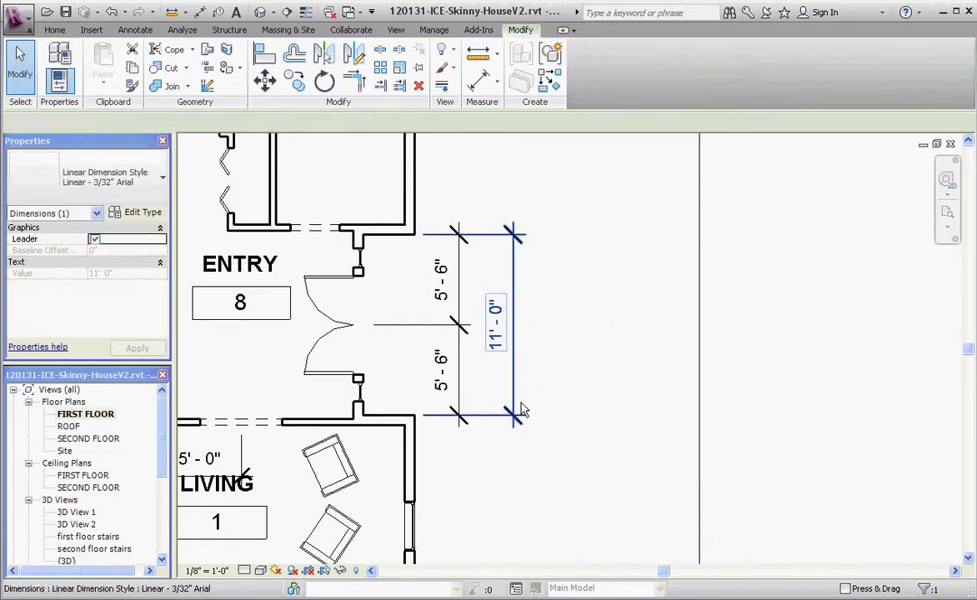
pyautogui.scroll(-5, 505, 382)
pyautogui.scroll(2, 500, 325)
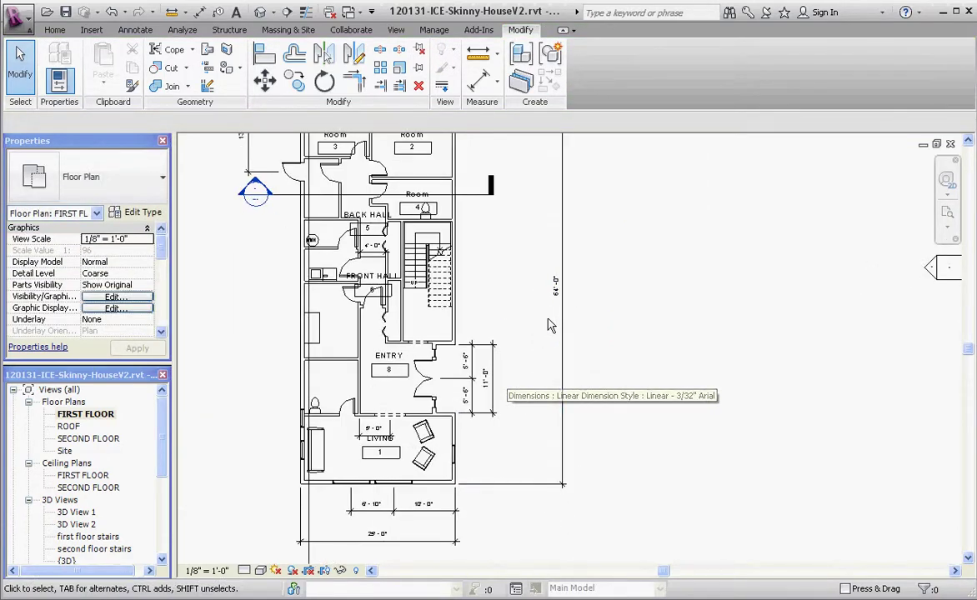
pyautogui.scroll(1, 459, 492)
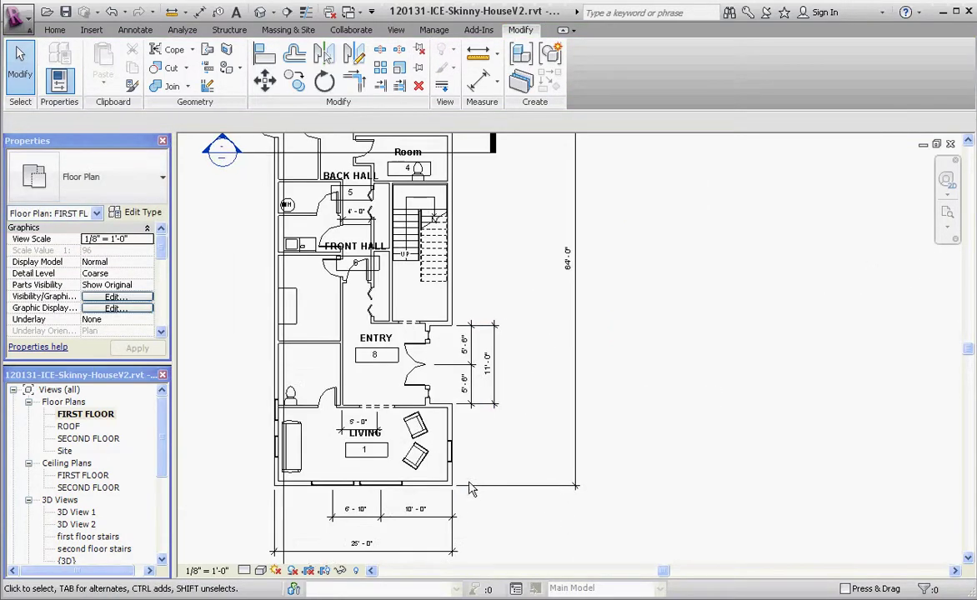
# - Open the {3D} view and orbit and zoom to face the double front door and sidelights
pyautogui.doubleClick(68, 560)
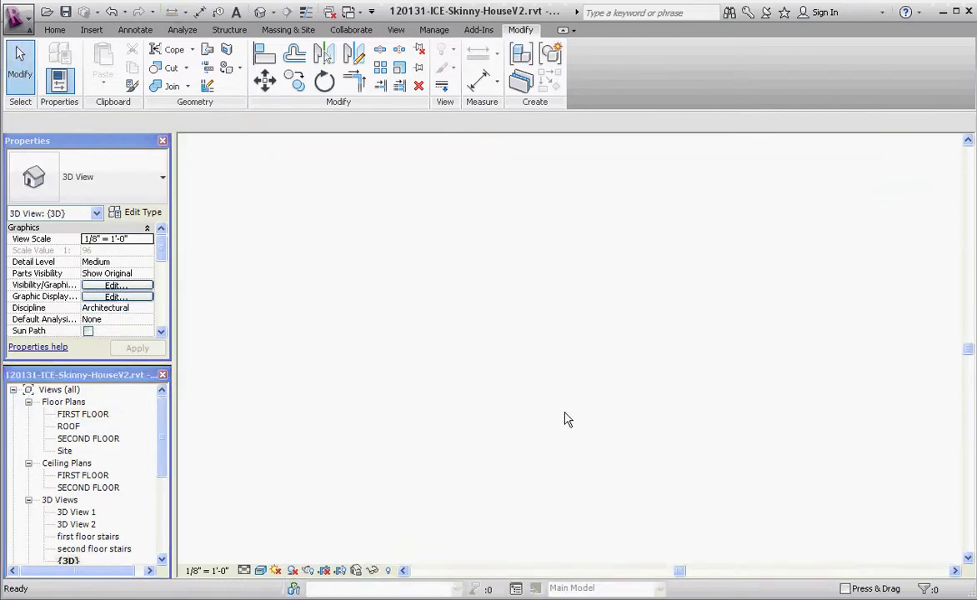
pyautogui.keyDown('shift'); pyautogui.moveTo(580, 503); pyautogui.dragTo(432, 395, button='middle'); pyautogui.keyUp('shift')
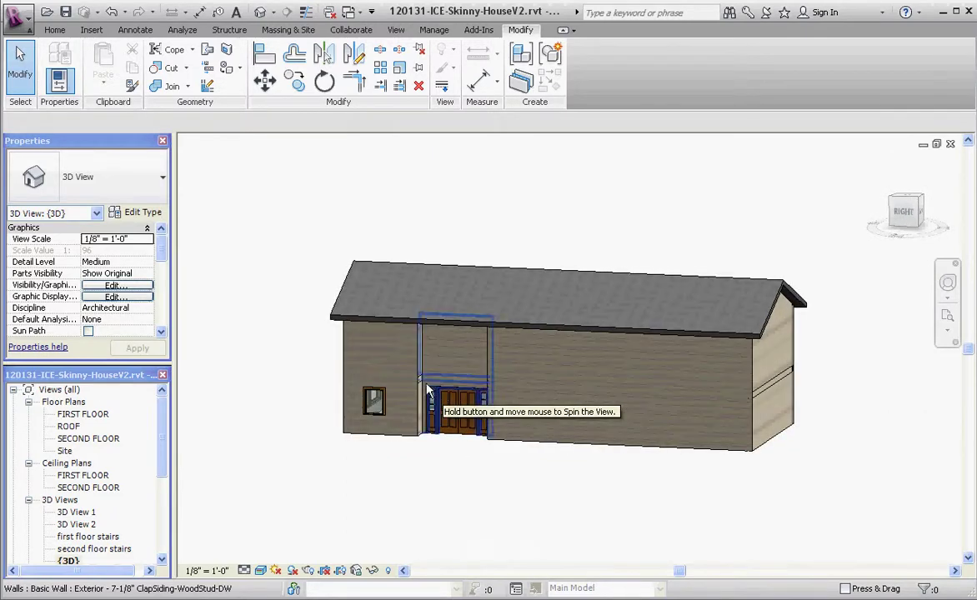
pyautogui.scroll(-1, 433, 395)
pyautogui.scroll(5, 433, 395)
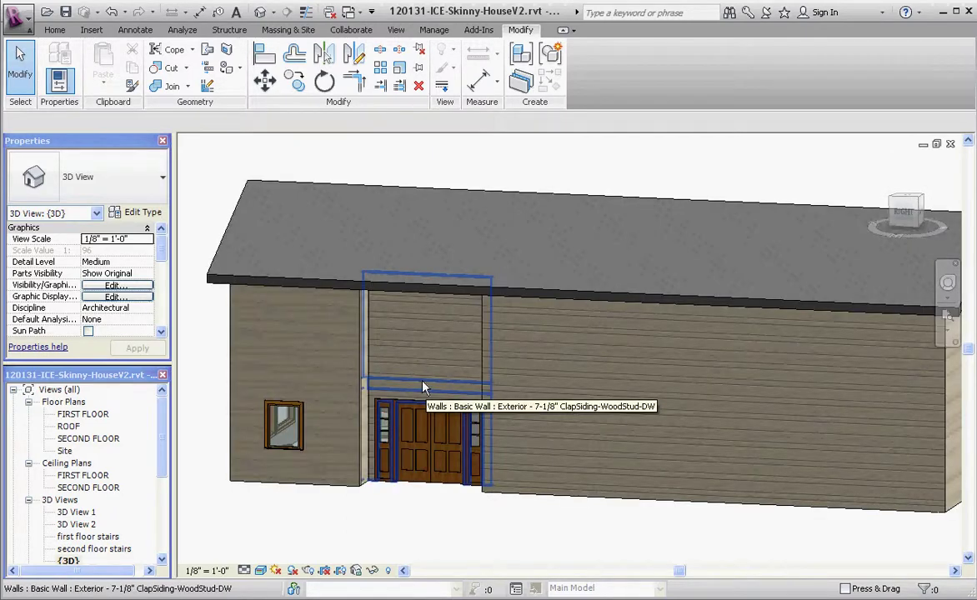